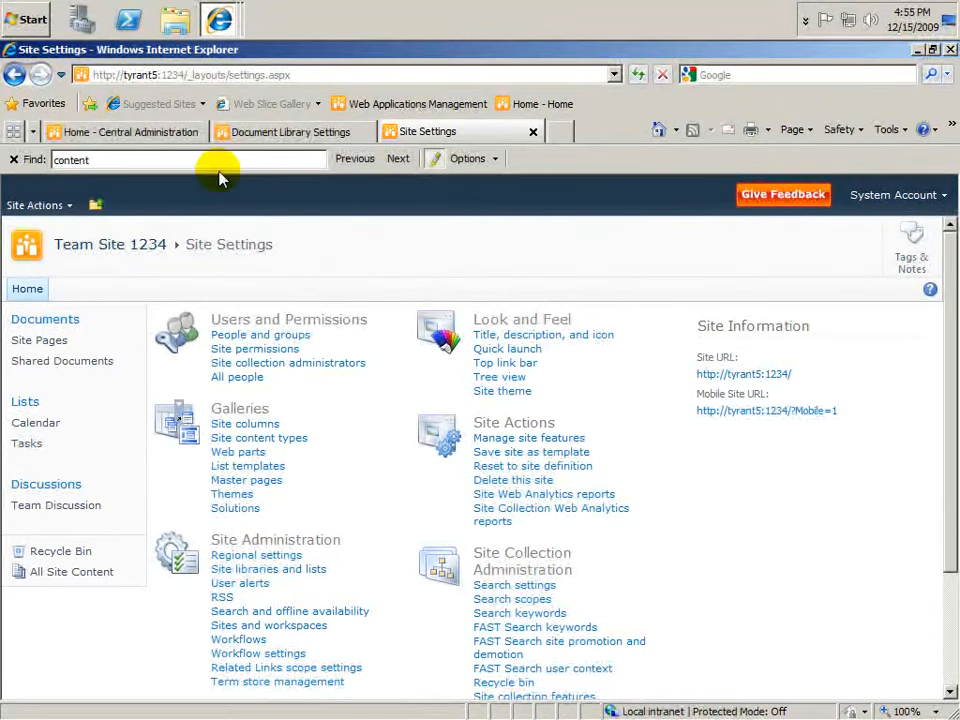
pyautogui.click(145, 141)
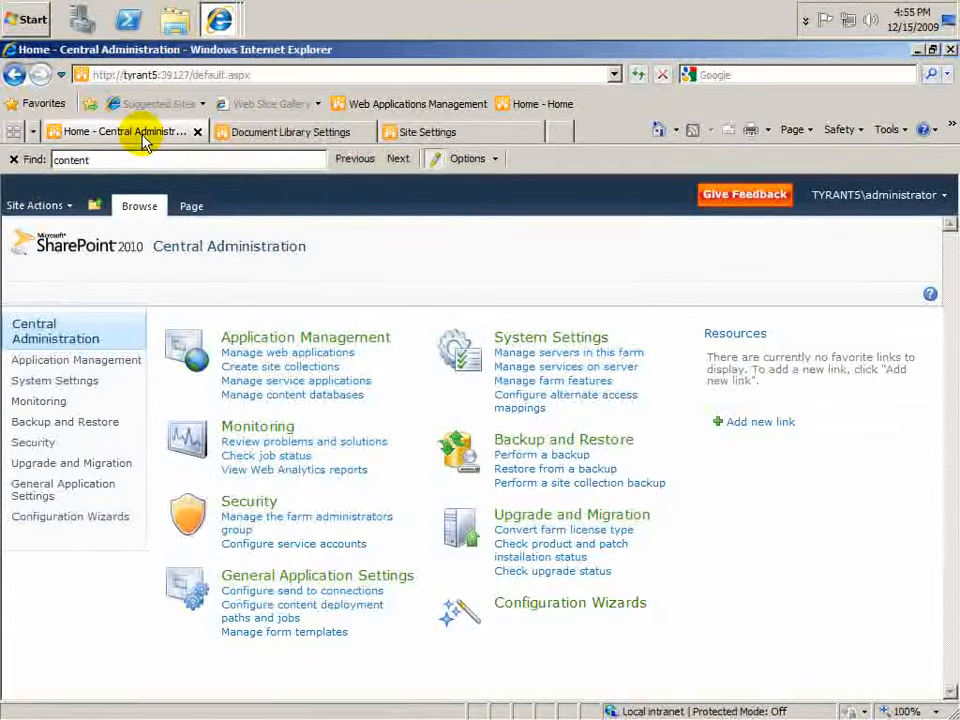
pyautogui.click(275, 140)
pyautogui.click(427, 131)
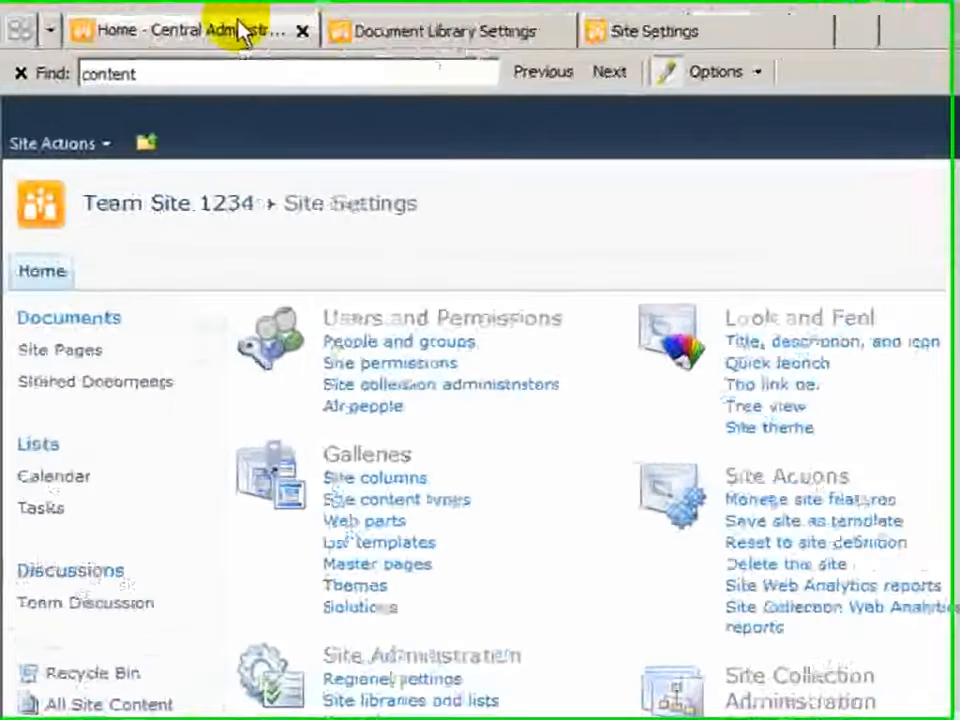
# Step: Open the service applications management page under Application Management in Central Administration
pyautogui.click(240, 30)
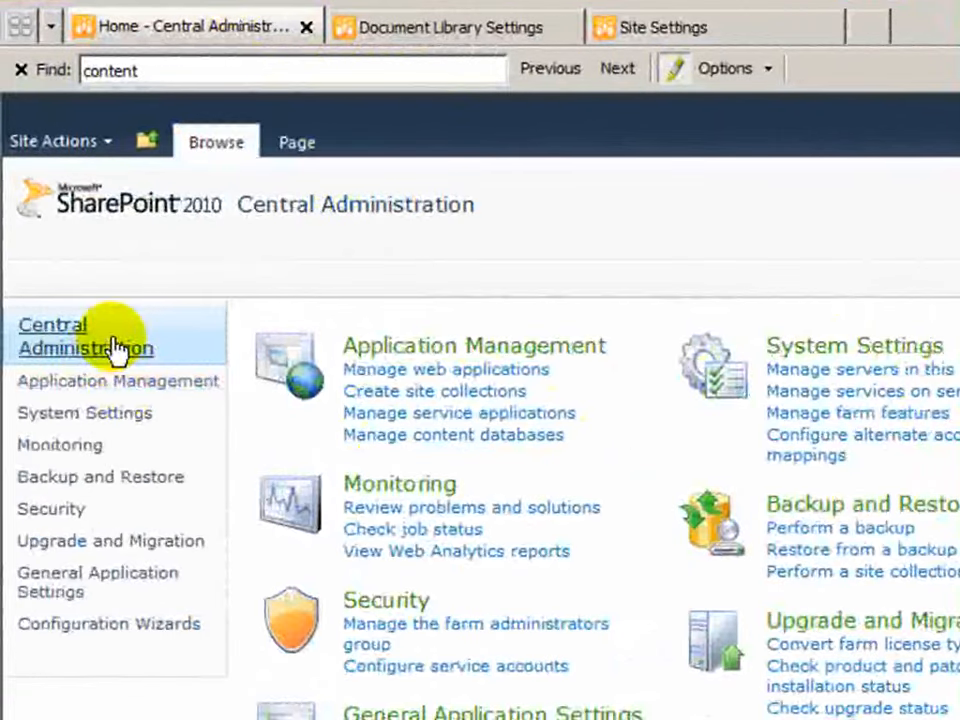
pyautogui.click(146, 396)
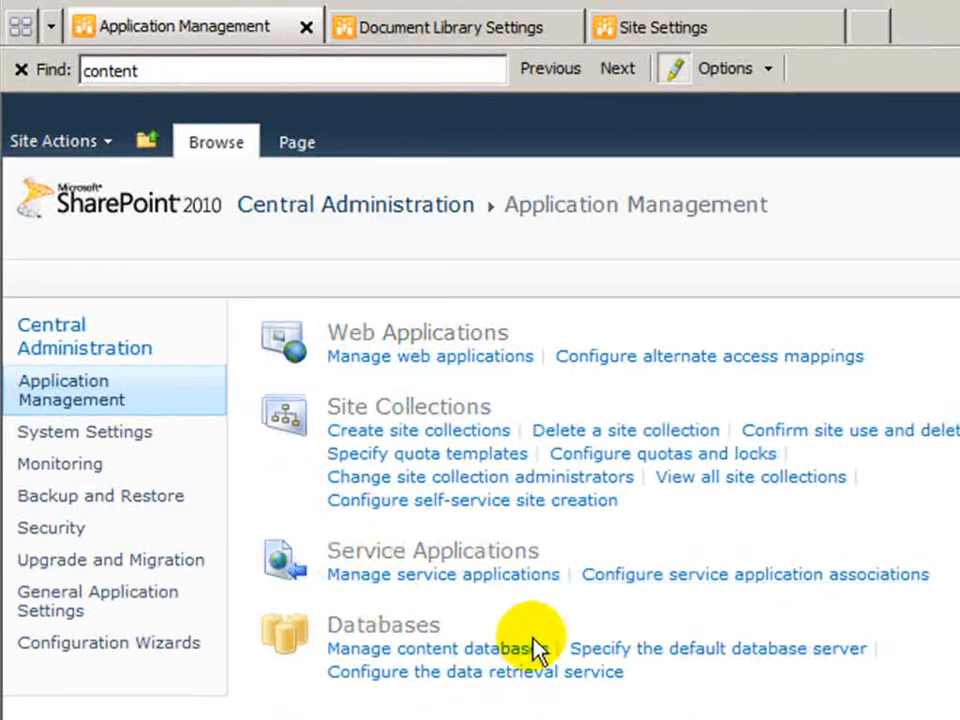
pyautogui.click(506, 576)
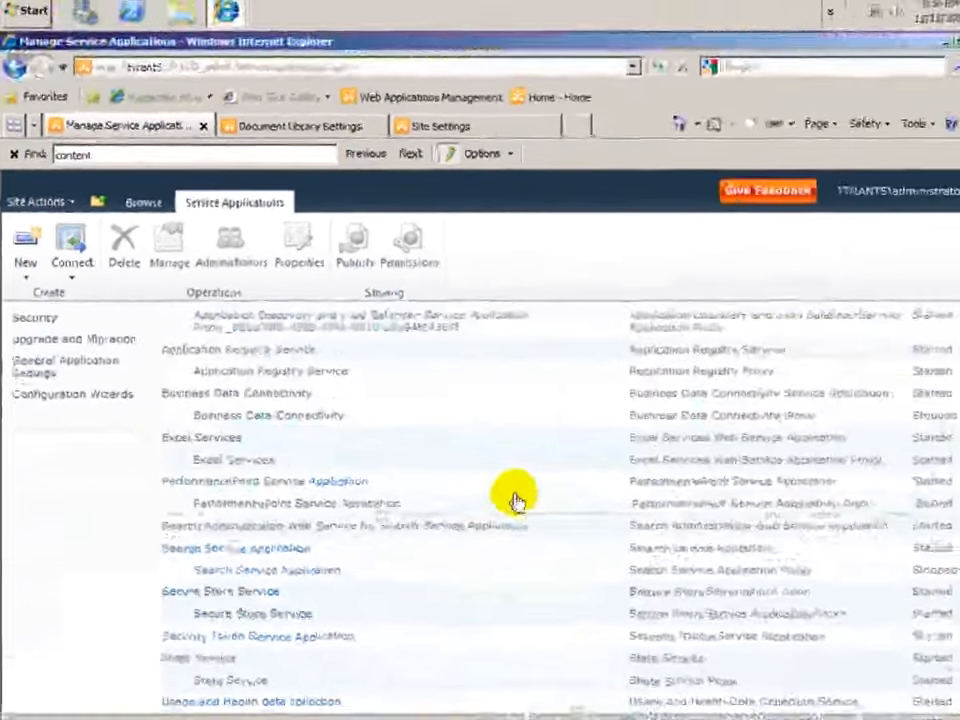
pyautogui.scroll(2, 481, 470)
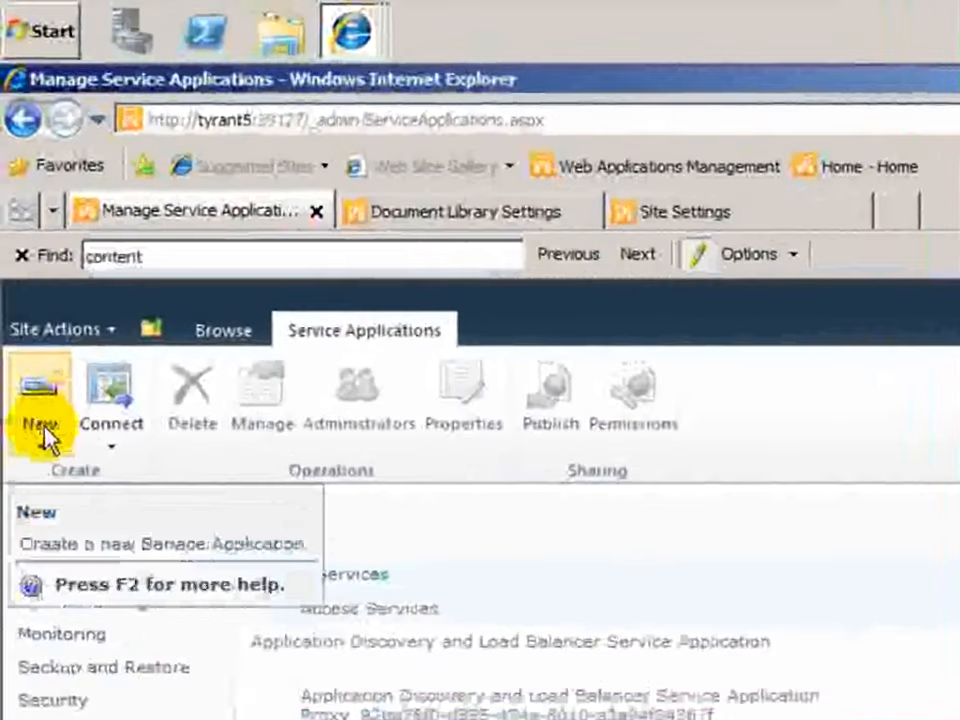
# Step: Start a new Managed Metadata Service and name it GlobalManagedMetaData
pyautogui.click(43, 435)
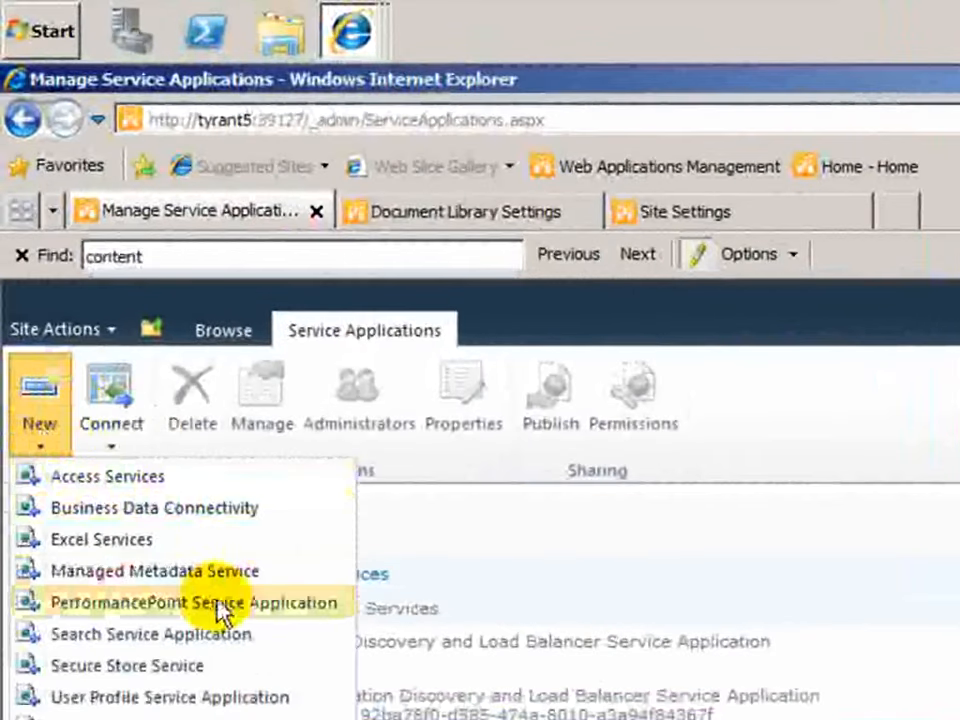
pyautogui.click(150, 634)
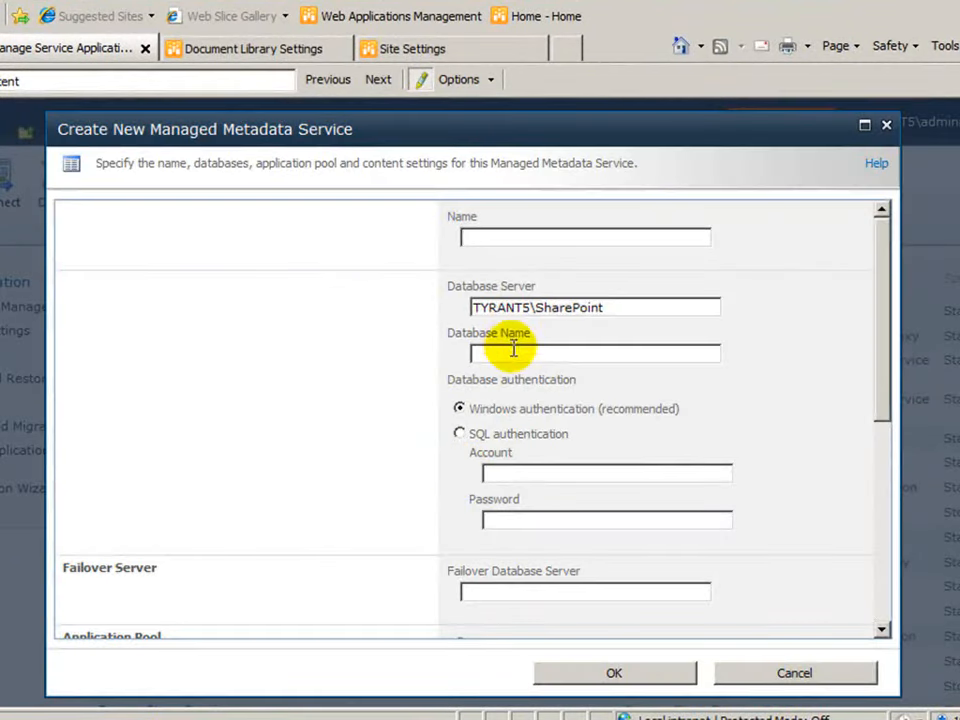
pyautogui.write('Glo')
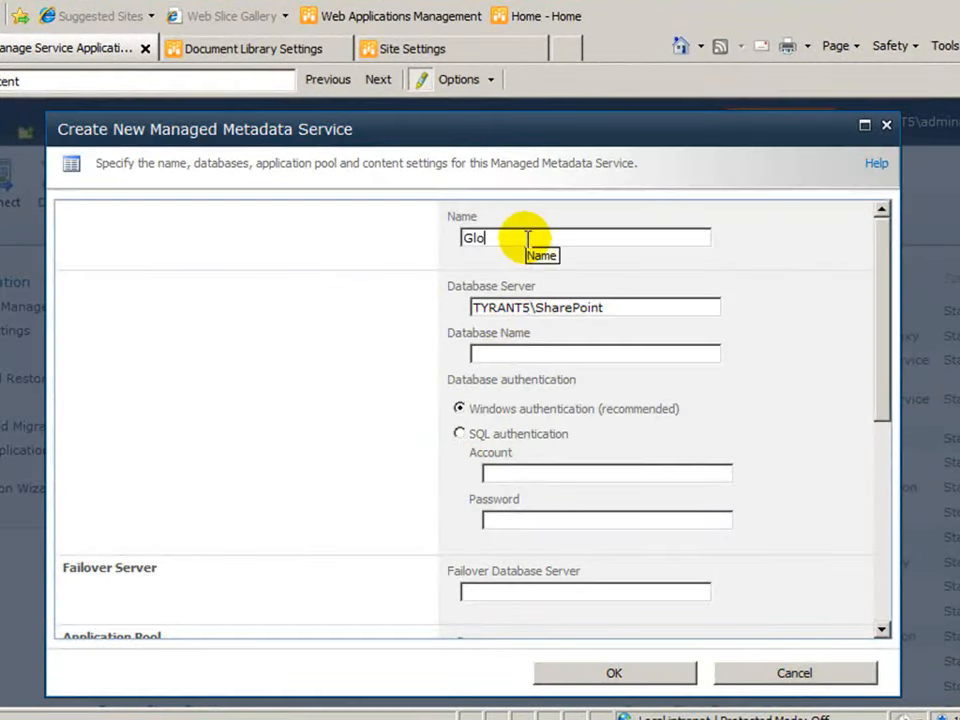
pyautogui.write('balManagedMetaData')
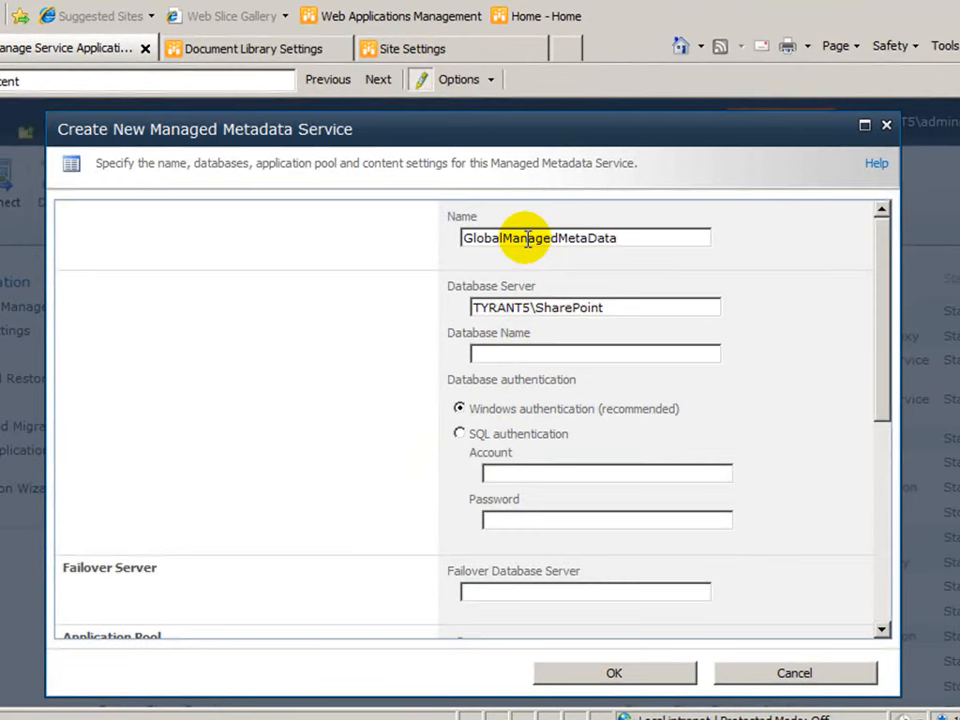
# Step: Set the new service's database name to GlobalManagedMetaData, copied from the service name
pyautogui.click(597, 354)
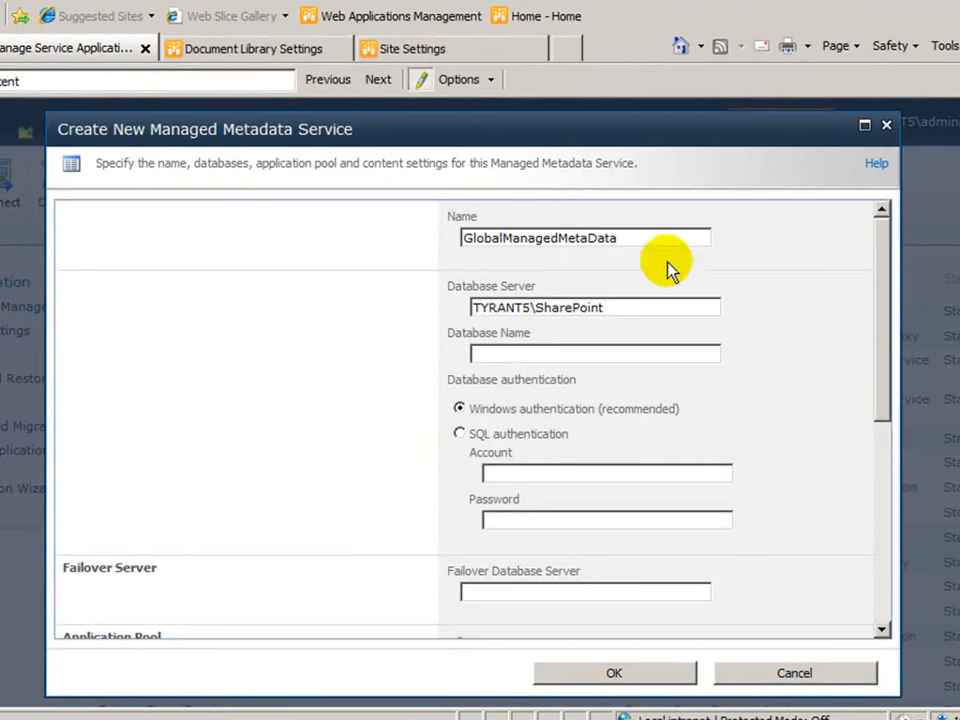
pyautogui.moveTo(639, 238); pyautogui.dragTo(435, 208)
pyautogui.hotkey('ctrl', 'c')
pyautogui.click(600, 355)
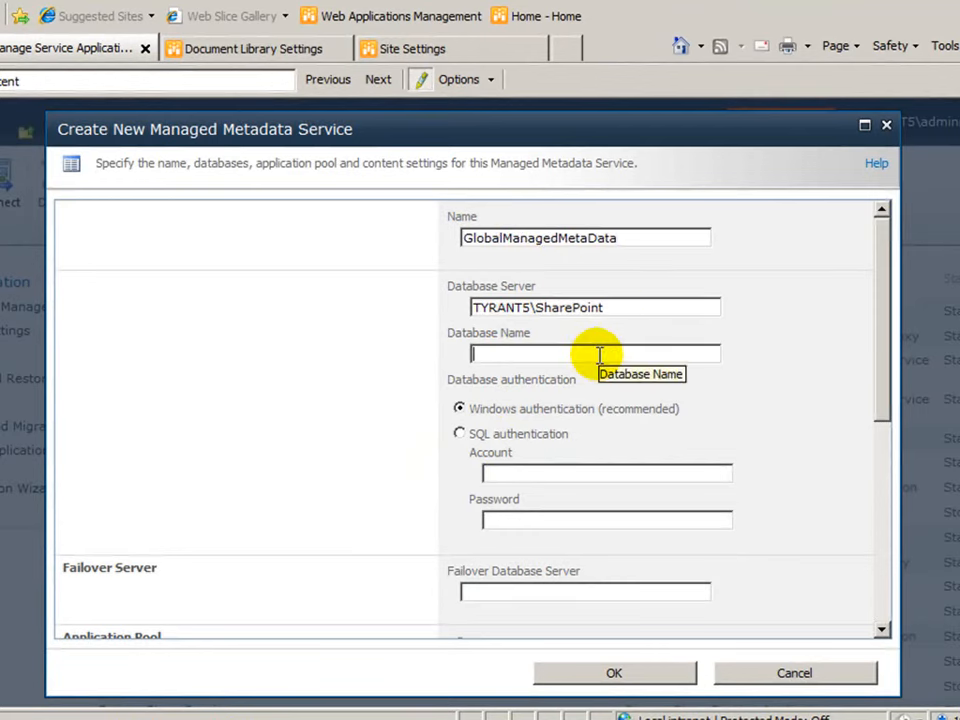
pyautogui.hotkey('ctrl', 'v')
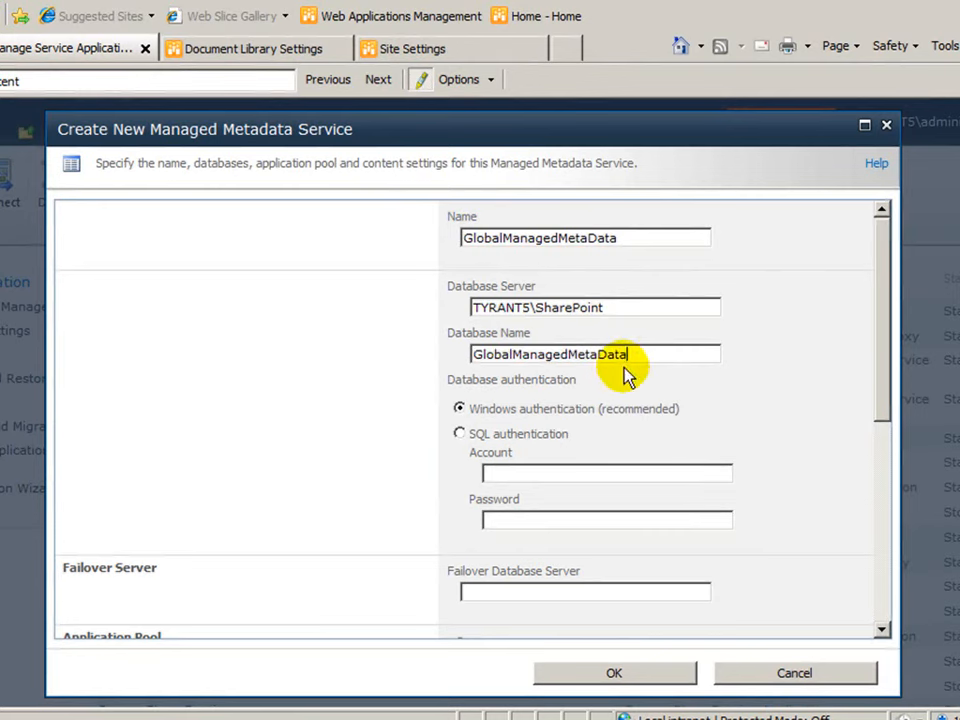
pyautogui.moveTo(649, 313); pyautogui.dragTo(491, 272)
# Step: Assign the existing application pool SharePoint Web Services Default to the new metadata service
pyautogui.moveTo(879, 354); pyautogui.dragTo(874, 414)
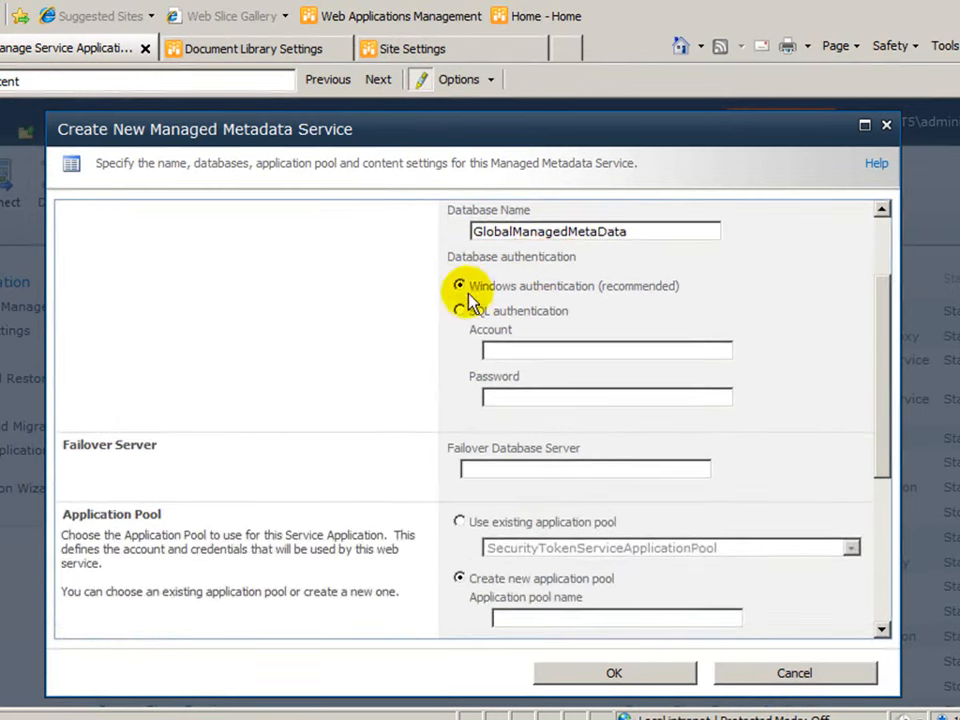
pyautogui.scroll(-3, 550, 320)
pyautogui.click(459, 328)
pyautogui.click(489, 354)
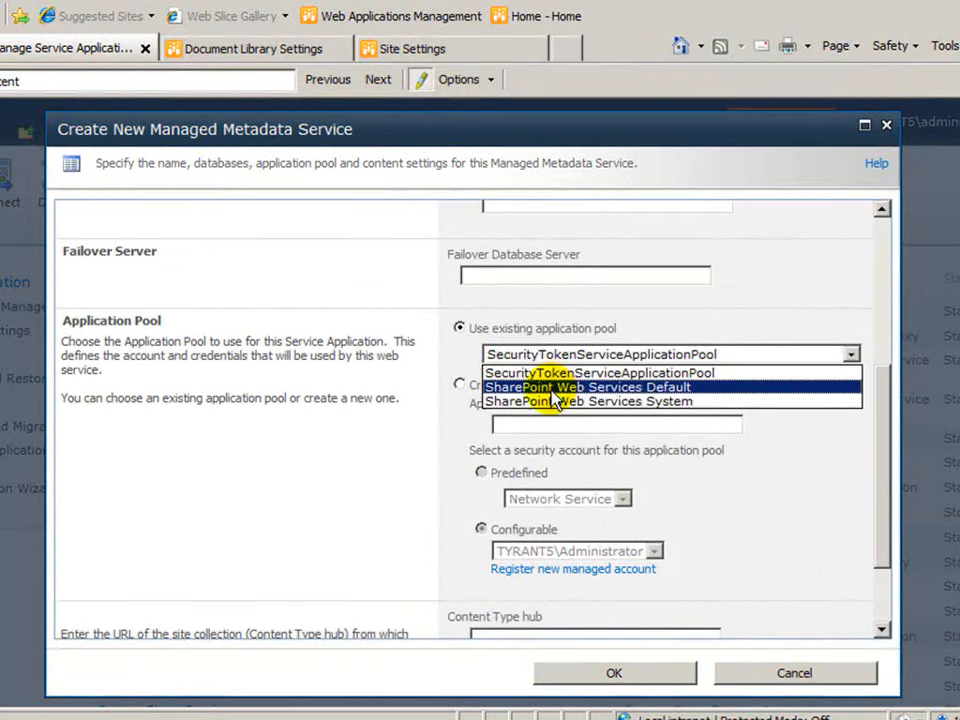
pyautogui.click(556, 389)
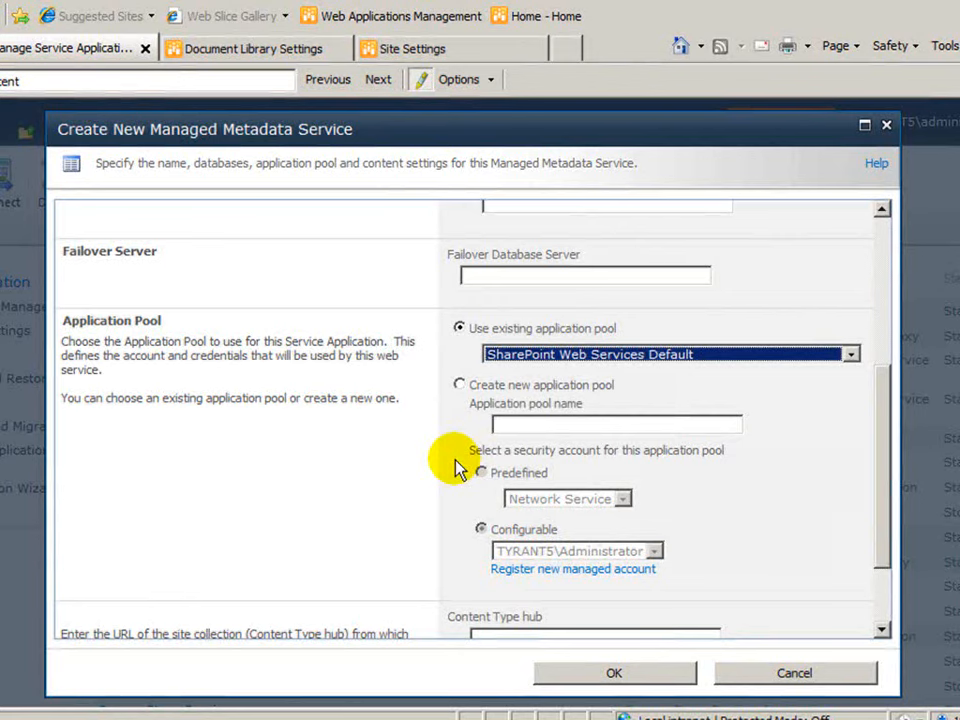
pyautogui.moveTo(879, 446); pyautogui.dragTo(870, 538)
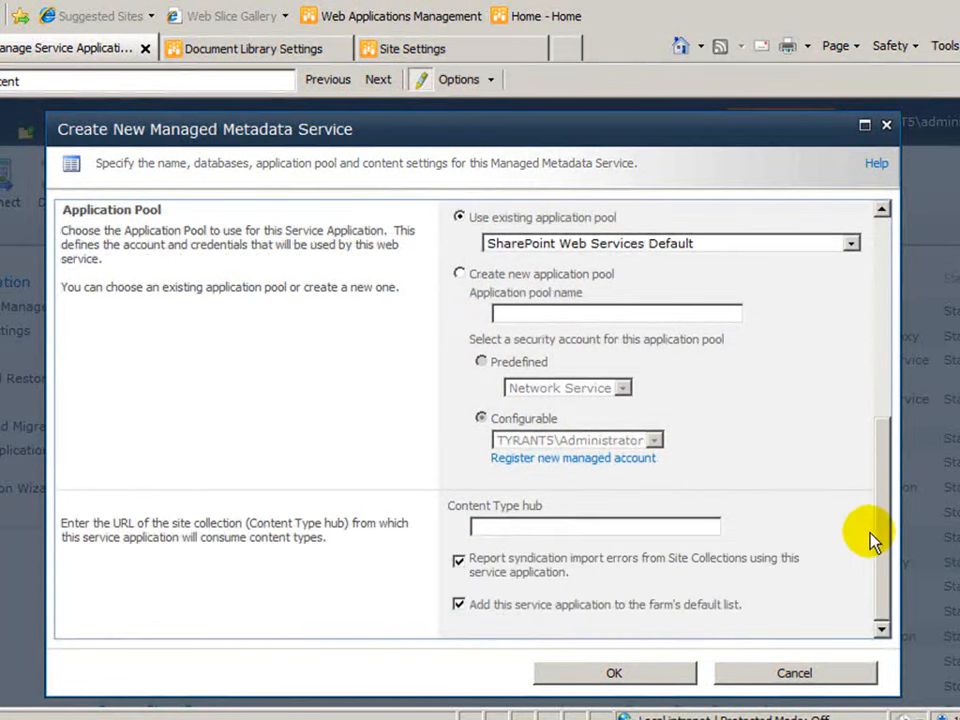
pyautogui.click(527, 522)
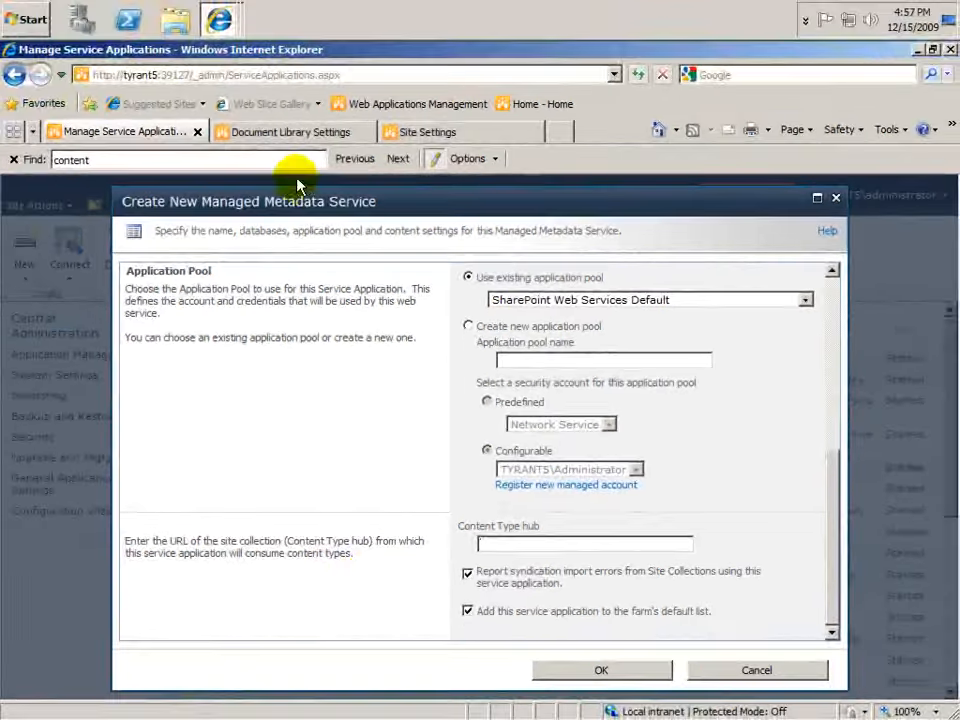
pyautogui.click(290, 131)
pyautogui.moveTo(158, 75); pyautogui.dragTo(88, 67)
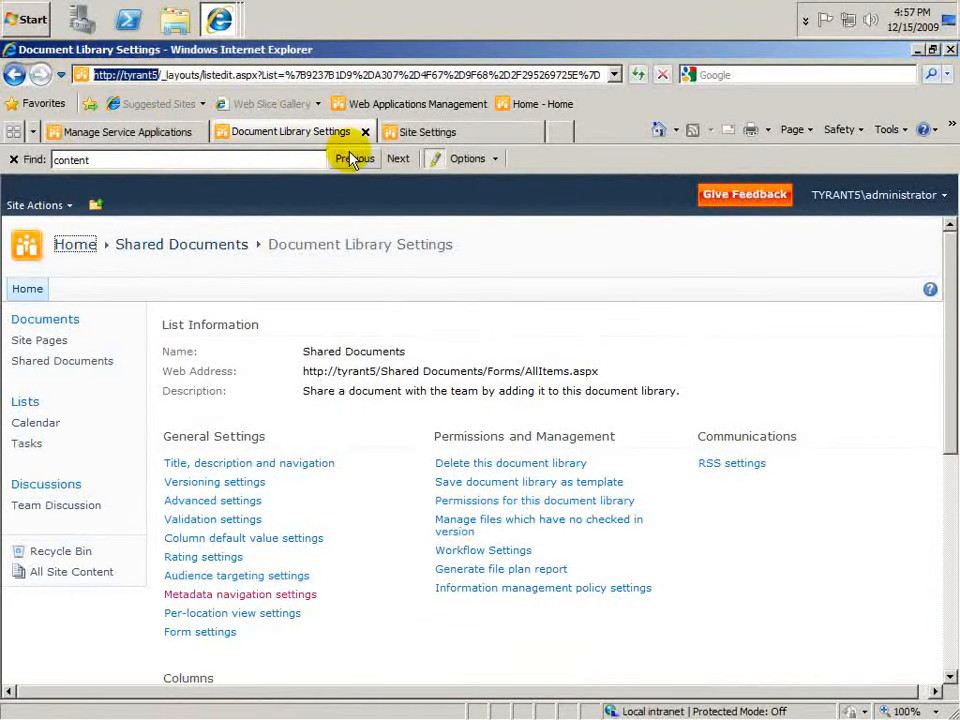
pyautogui.click(135, 132)
pyautogui.click(535, 545)
pyautogui.write('http://tyrant5')
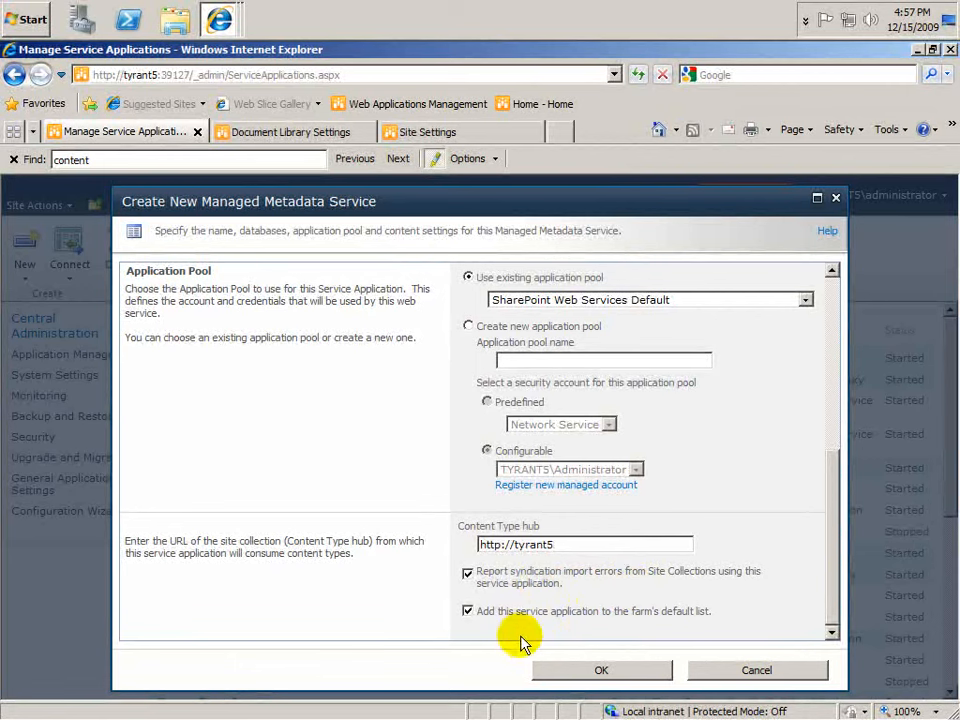
pyautogui.click(662, 670)
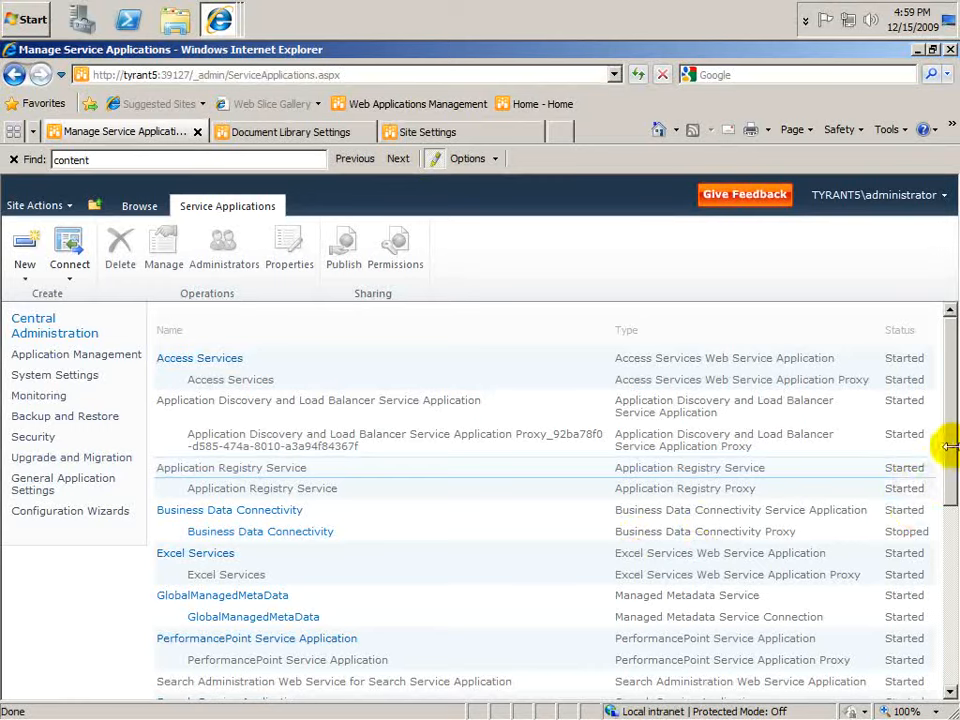
# Step: Review the properties of the GlobalManagedMetaData service application, then cancel out of them
pyautogui.moveTo(943, 444); pyautogui.dragTo(950, 512)
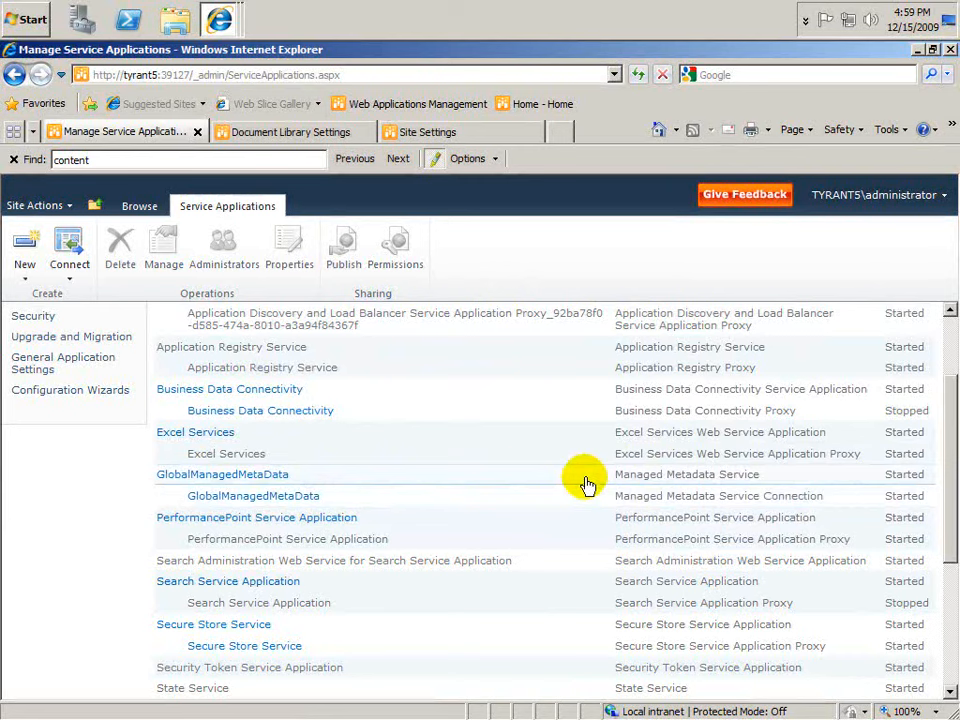
pyautogui.click(648, 479)
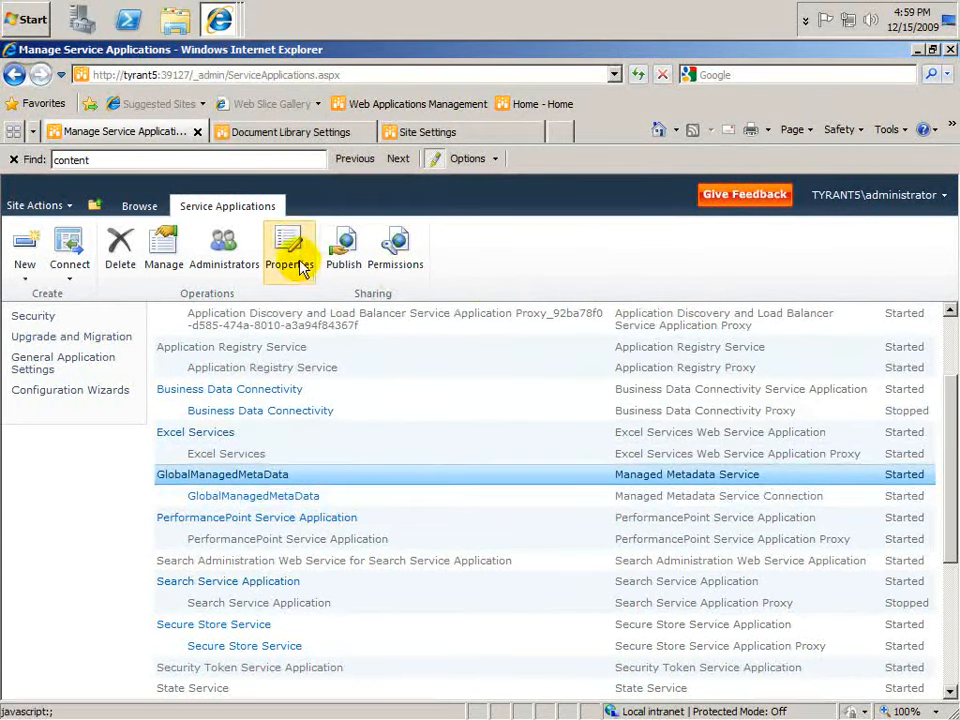
pyautogui.click(295, 252)
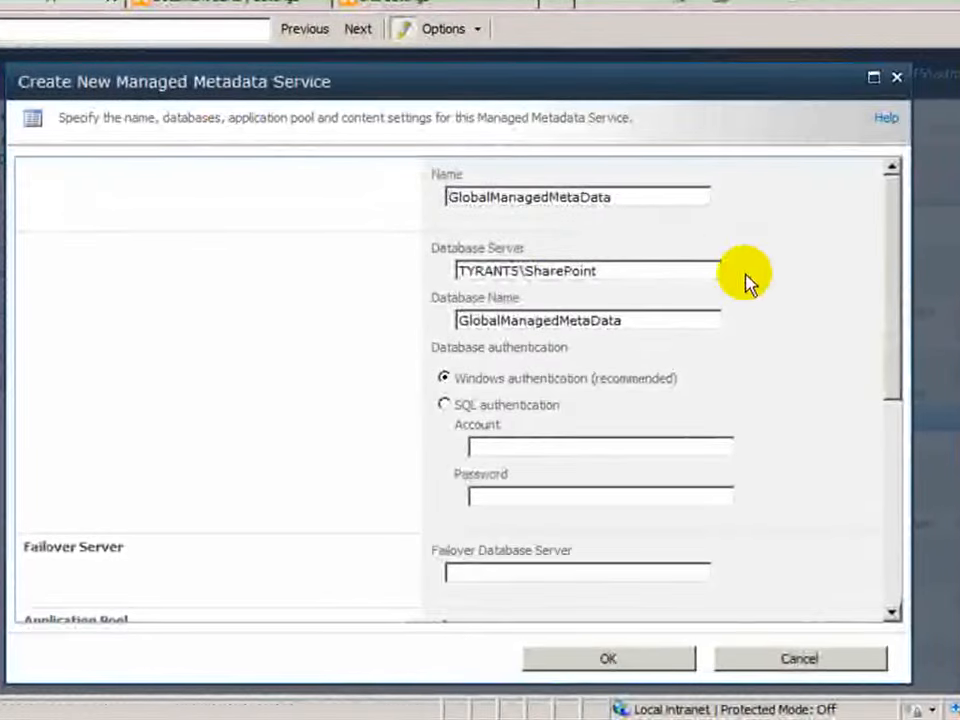
pyautogui.click(799, 659)
# Step: Review the keyword storage and content type options of the GlobalManagedMetaData service connection and close its properties
pyautogui.click(740, 443)
pyautogui.click(292, 115)
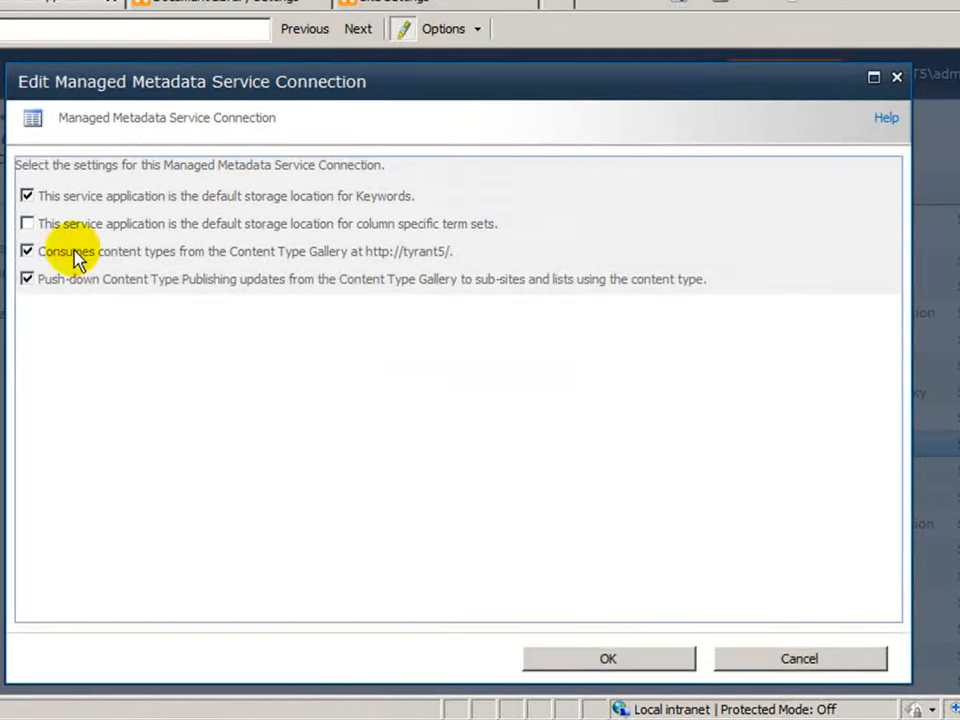
pyautogui.click(608, 659)
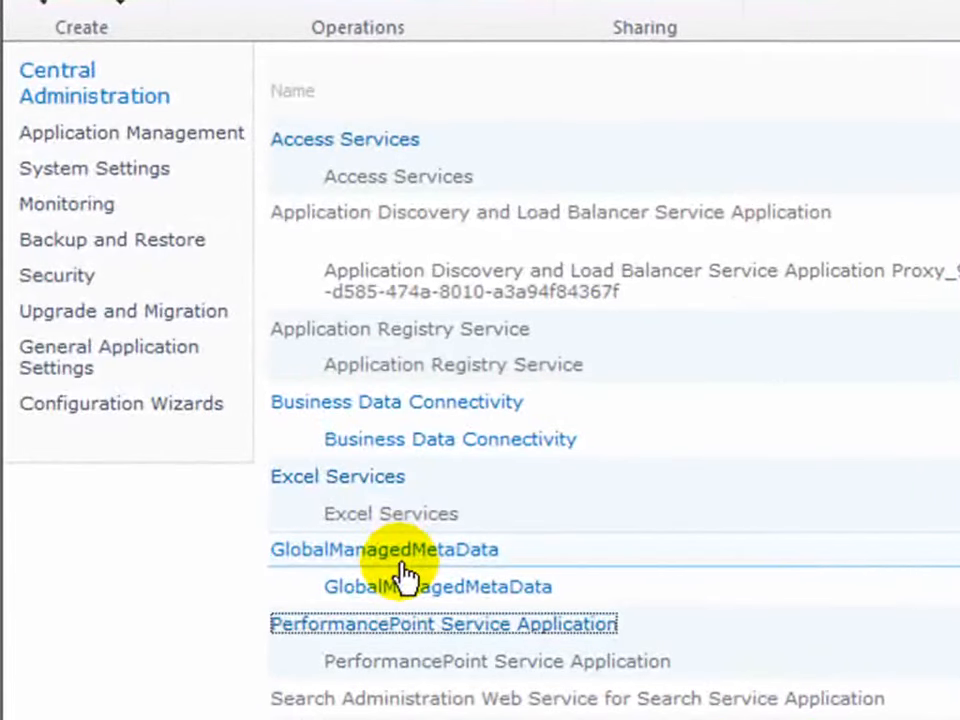
# Step: Open the term store of GlobalManagedMetaData and add a new group named Company Terms
pyautogui.click(456, 561)
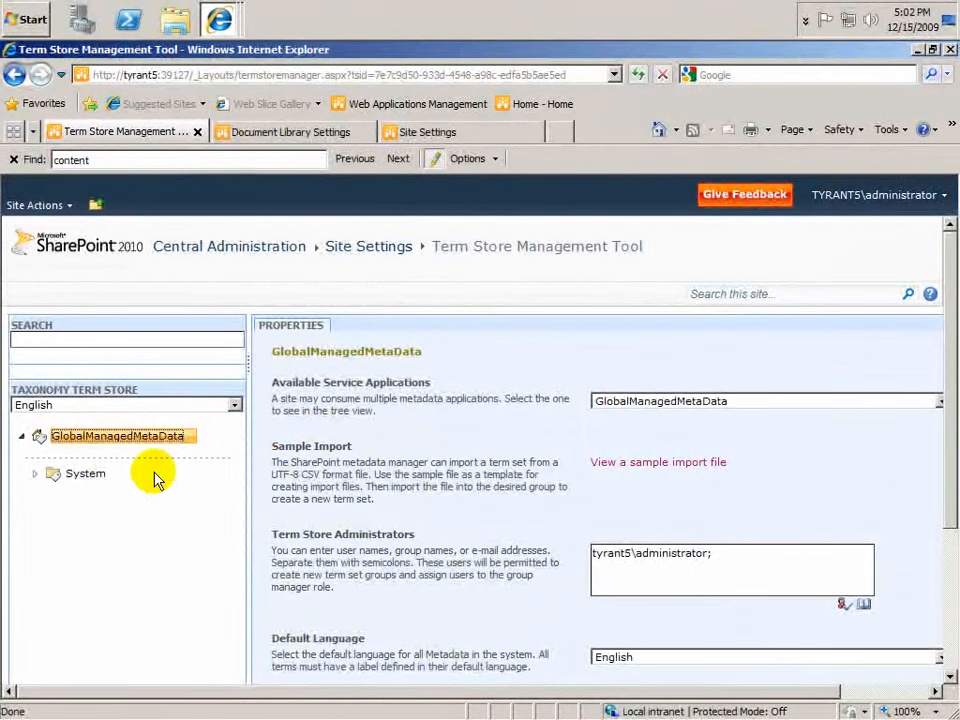
pyautogui.click(189, 436)
pyautogui.click(203, 484)
pyautogui.write('Compo')
pyautogui.write('ny Terms')
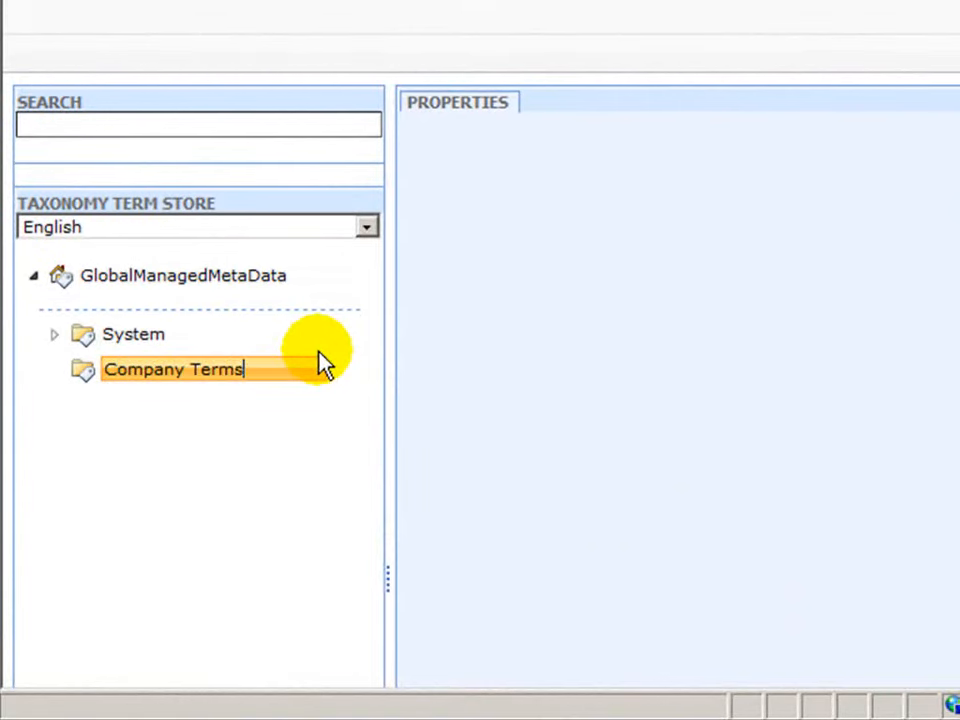
pyautogui.press('Return')
# Step: Create a term set named Regions in the Company Terms group
pyautogui.click(226, 376)
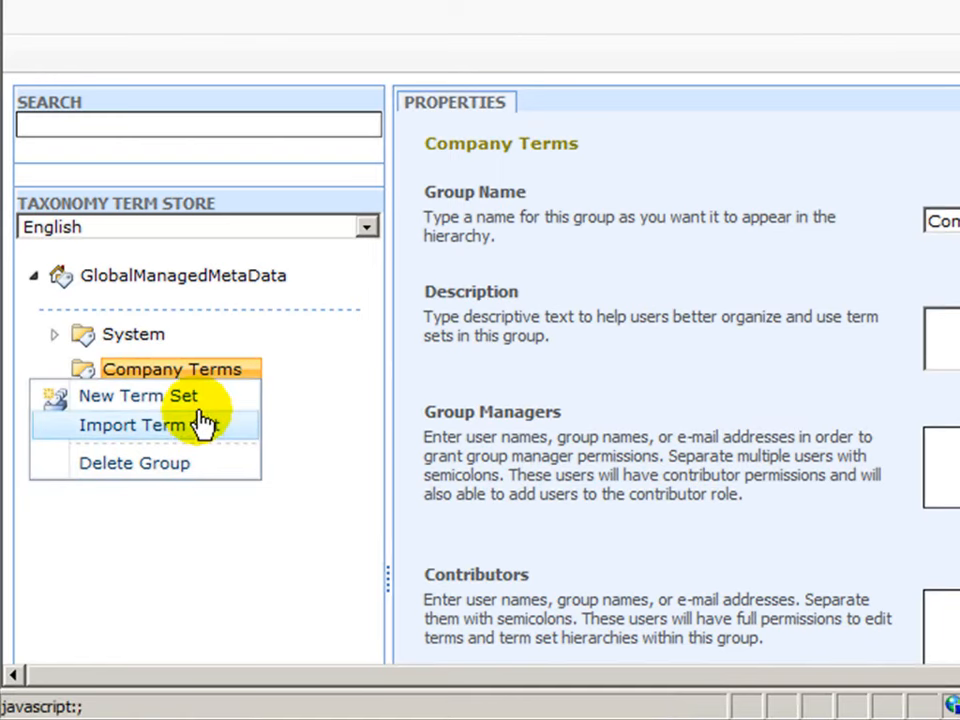
pyautogui.click(199, 400)
pyautogui.write('Regions')
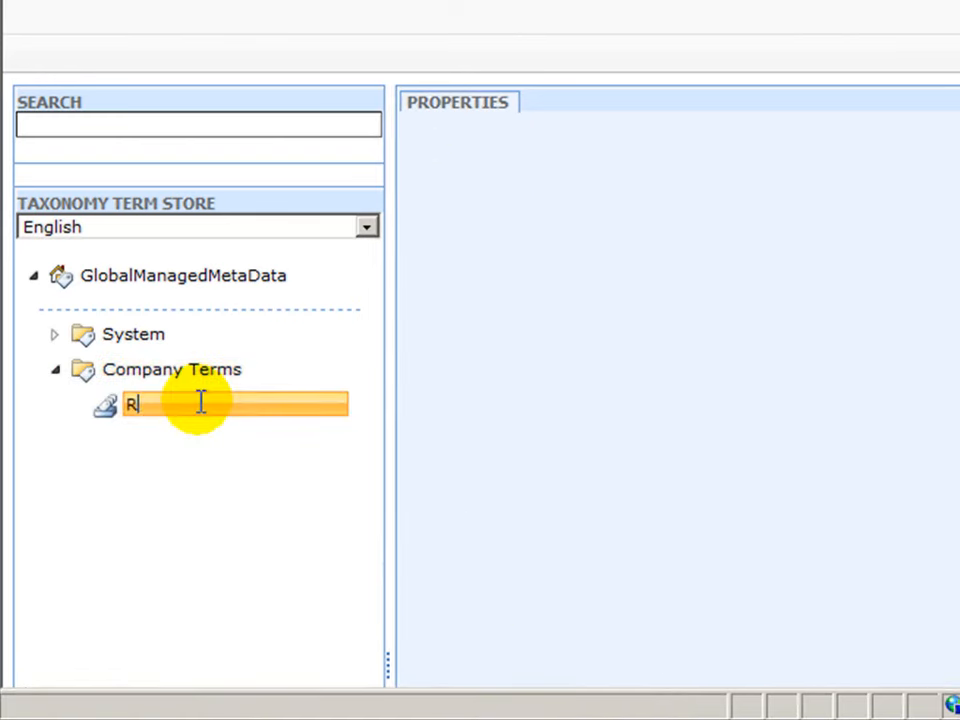
pyautogui.press('Return')
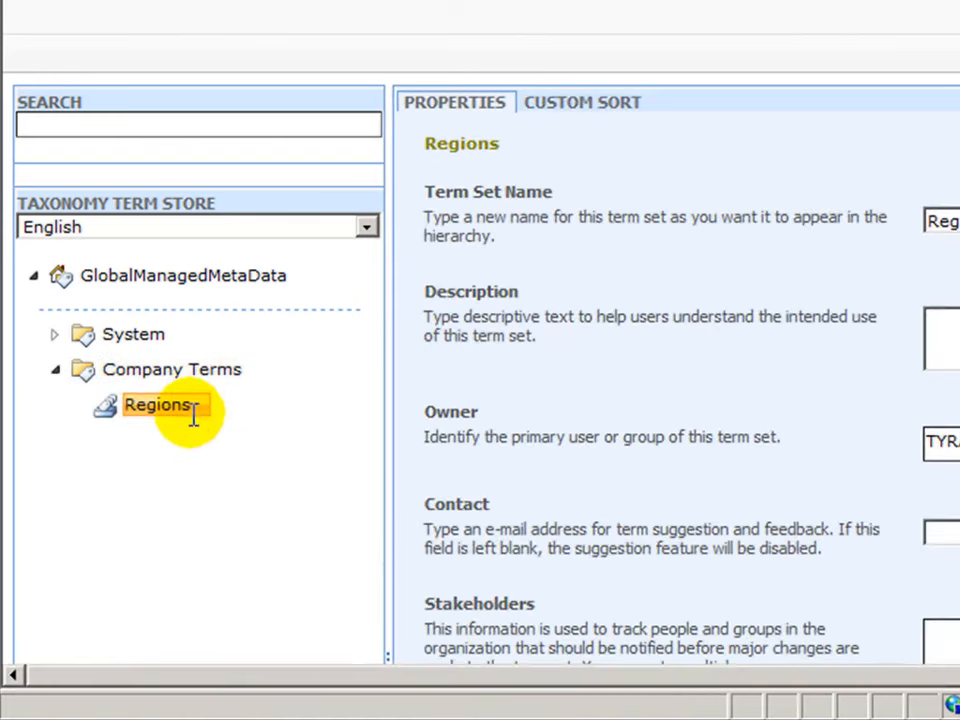
# Step: Add the terms North, South, East and West to the Regions term set, then collapse it
pyautogui.click(198, 406)
pyautogui.click(258, 437)
pyautogui.write('North')
pyautogui.press('Return')
pyautogui.write('South')
pyautogui.press('Return')
pyautogui.write('East')
pyautogui.press('Return')
pyautogui.write('West')
pyautogui.press('Return')
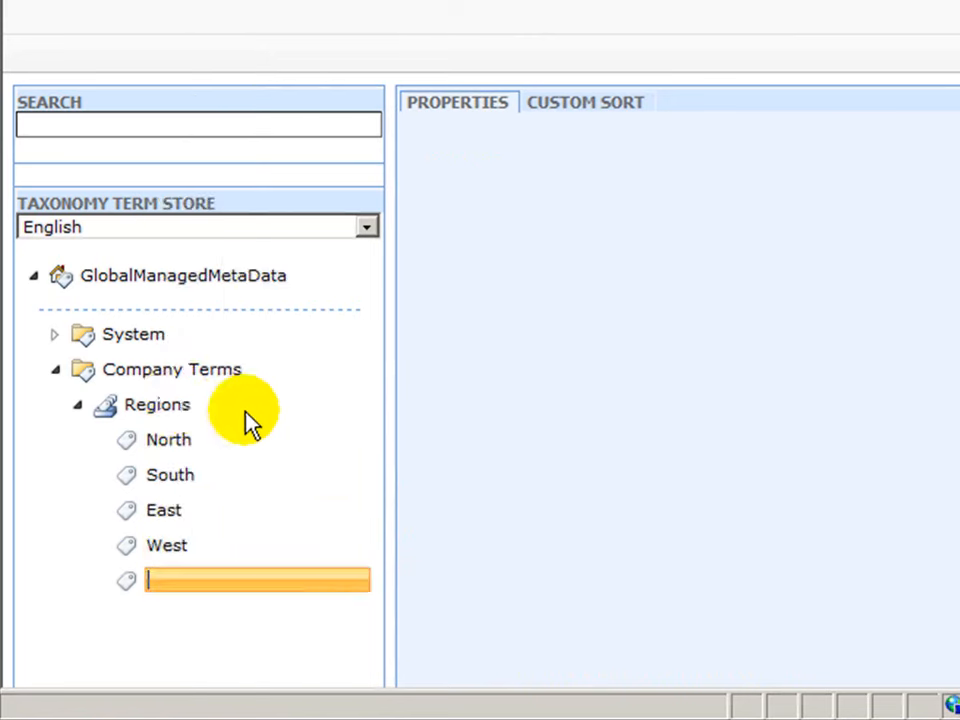
pyautogui.click(86, 400)
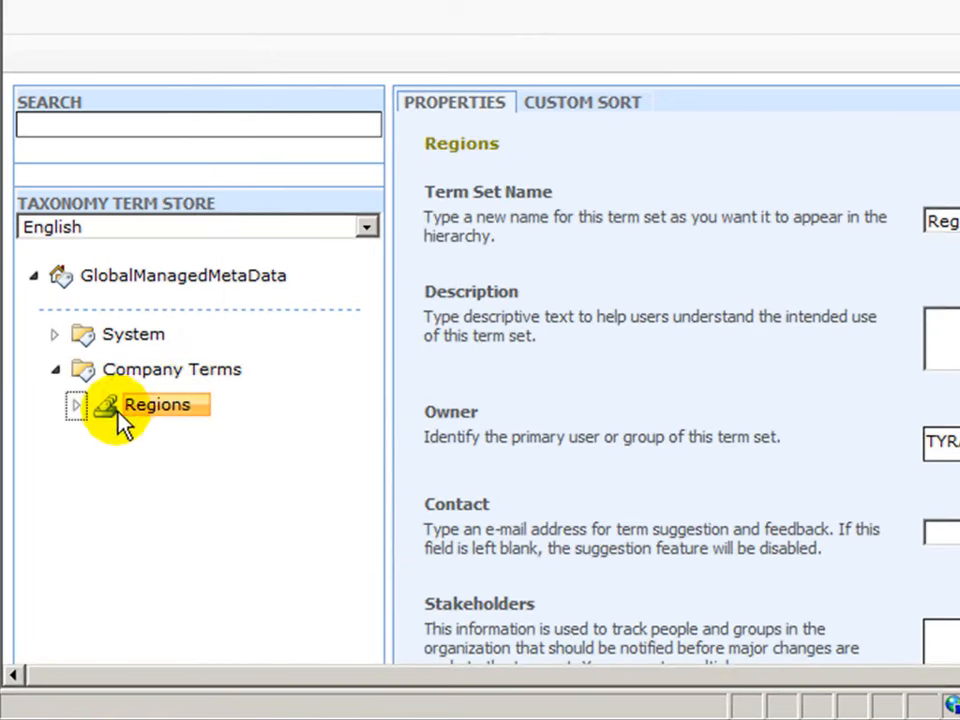
# Step: Create a term set named Products in the Company Terms group
pyautogui.click(172, 385)
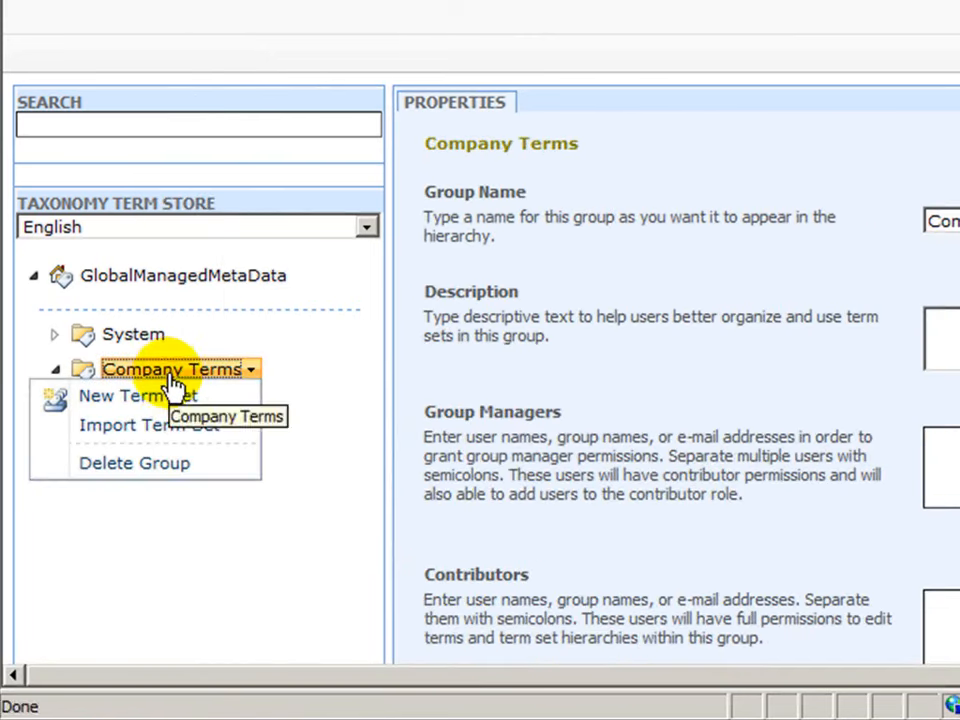
pyautogui.click(172, 396)
pyautogui.write('Products')
pyautogui.press('Return')
# Step: Add the terms DooHickies, Thing-a-ma-bobs and Widgets to the Products term set
pyautogui.click(188, 442)
pyautogui.click(188, 474)
pyautogui.write('Doo')
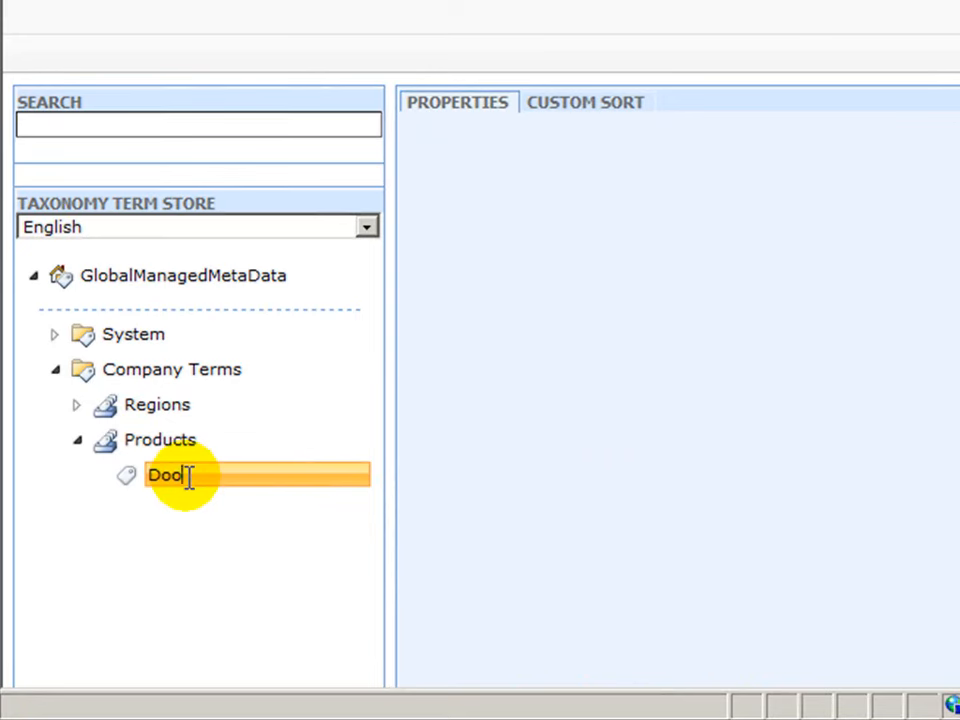
pyautogui.write('Hickies')
pyautogui.press('Return')
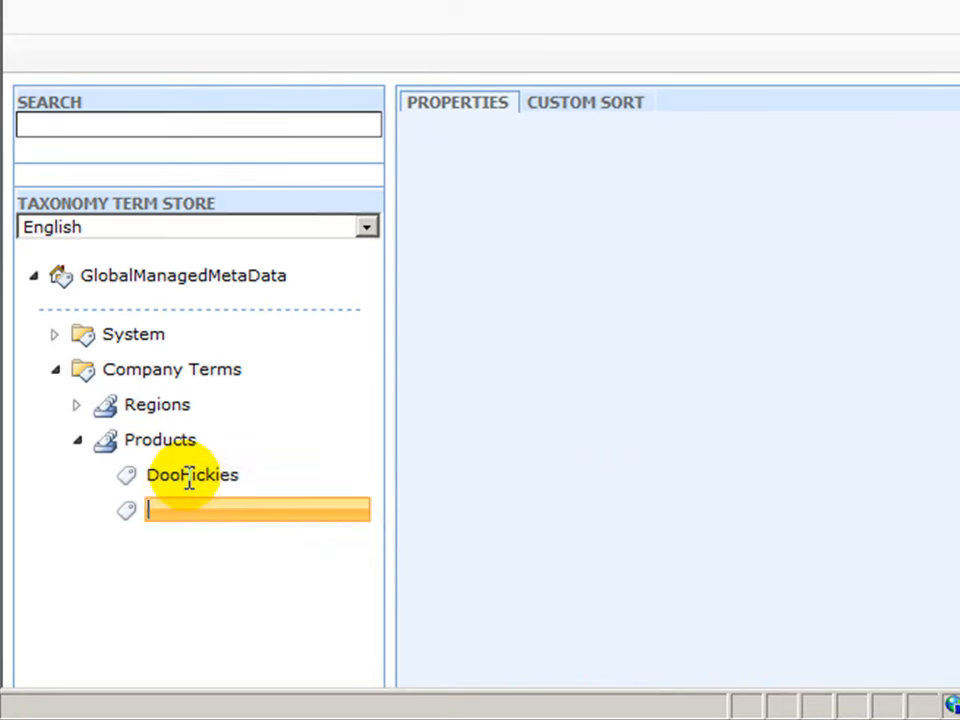
pyautogui.write('W')
pyautogui.press('BackSpace')
pyautogui.write('Thing-a-ma-bobs')
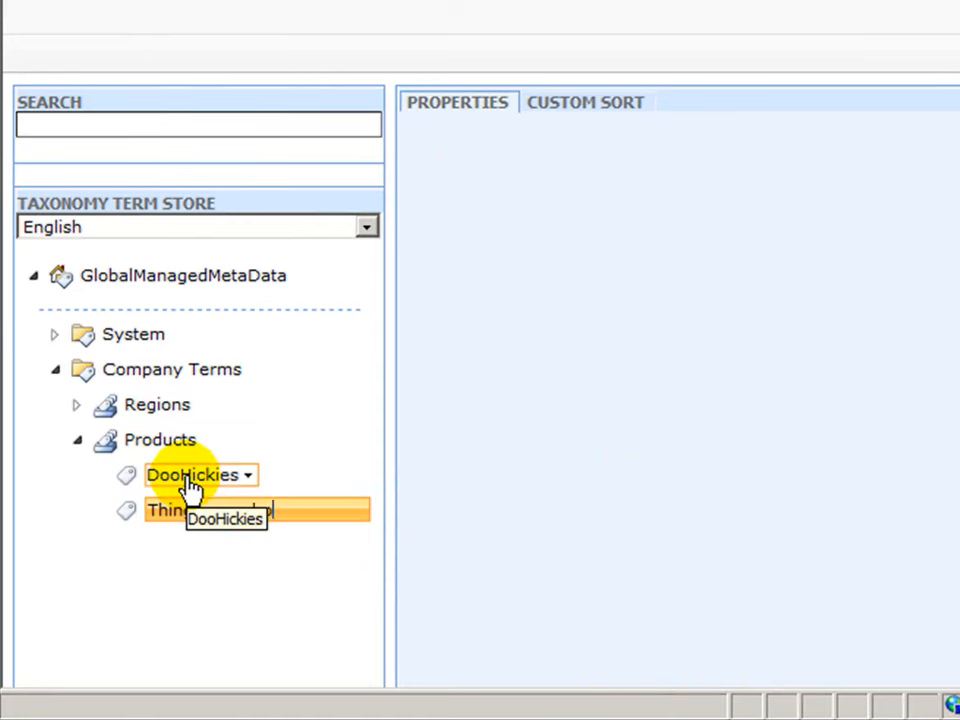
pyautogui.press('Return')
pyautogui.write('Widgets')
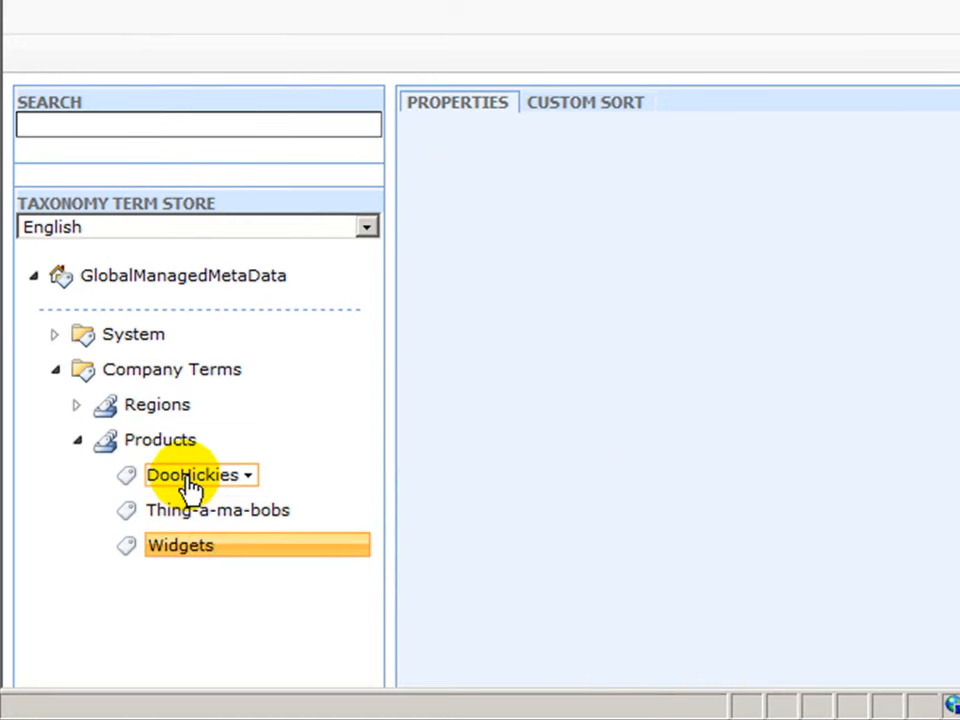
pyautogui.press('Return')
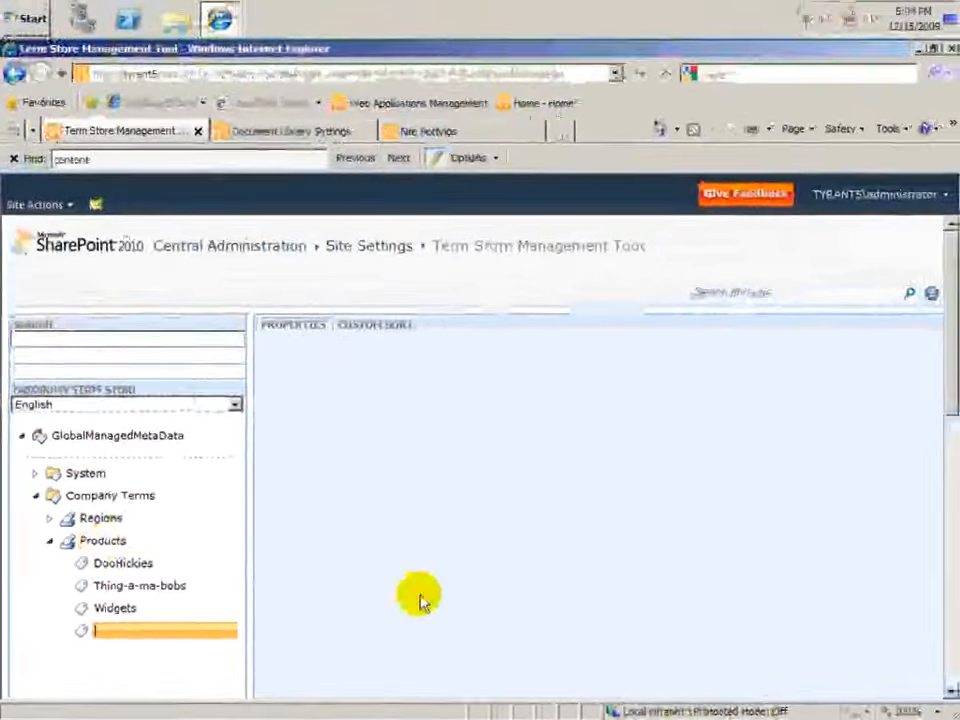
pyautogui.click(420, 602)
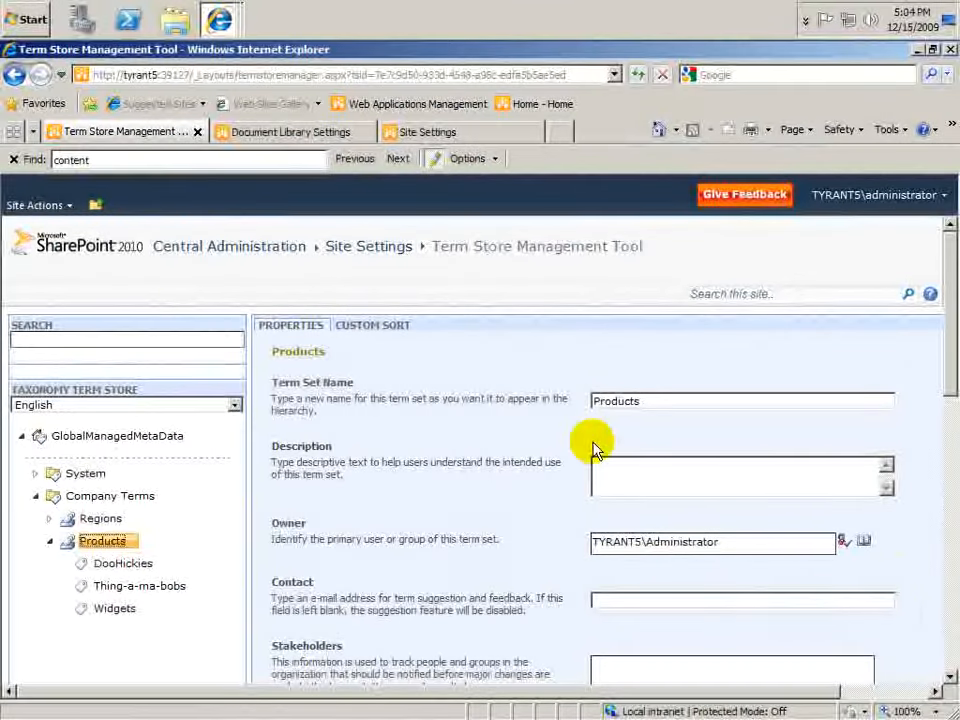
# Step: Open the service application associations page from Application Management in Central Administration
pyautogui.scroll(-10, 945, 608)
pyautogui.moveTo(950, 600); pyautogui.dragTo(936, 285)
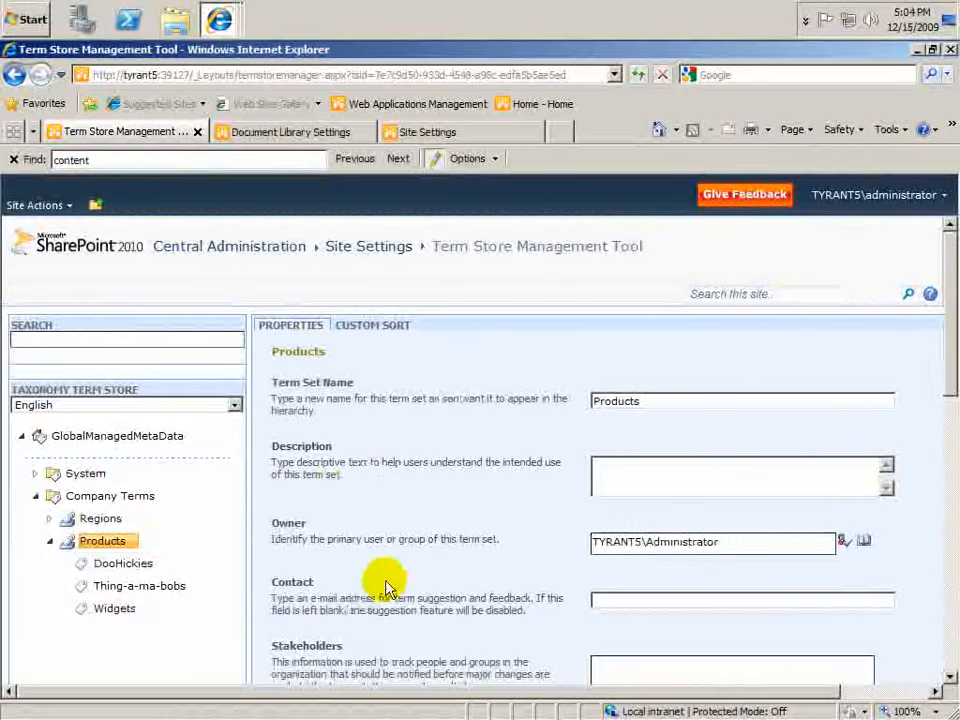
pyautogui.scroll(-8, 372, 590)
pyautogui.scroll(5, 405, 555)
pyautogui.scroll(4, 415, 530)
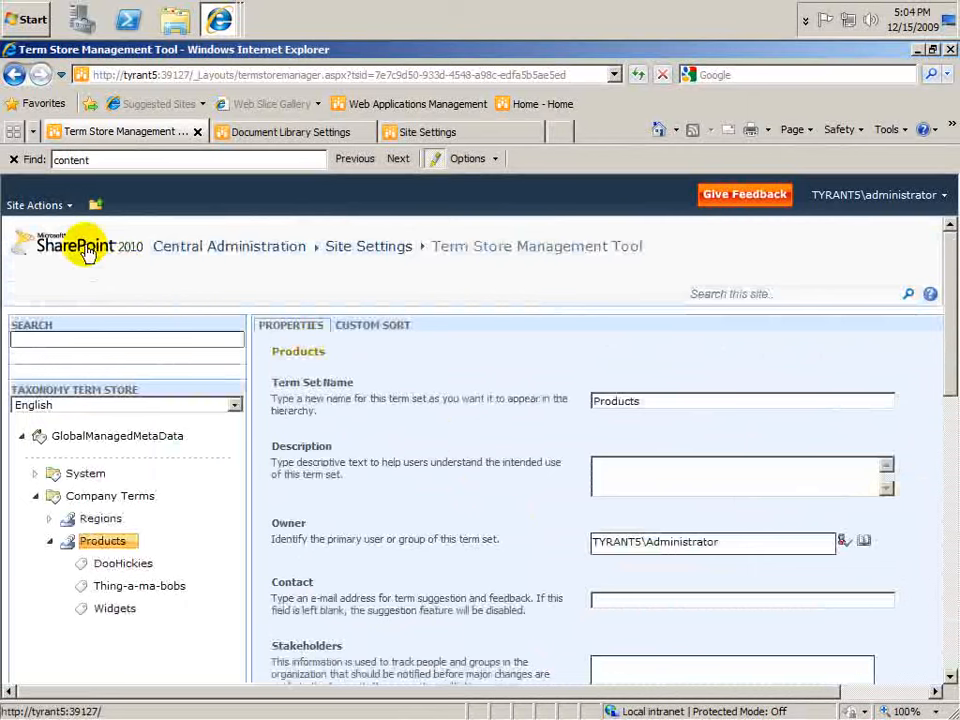
pyautogui.click(259, 250)
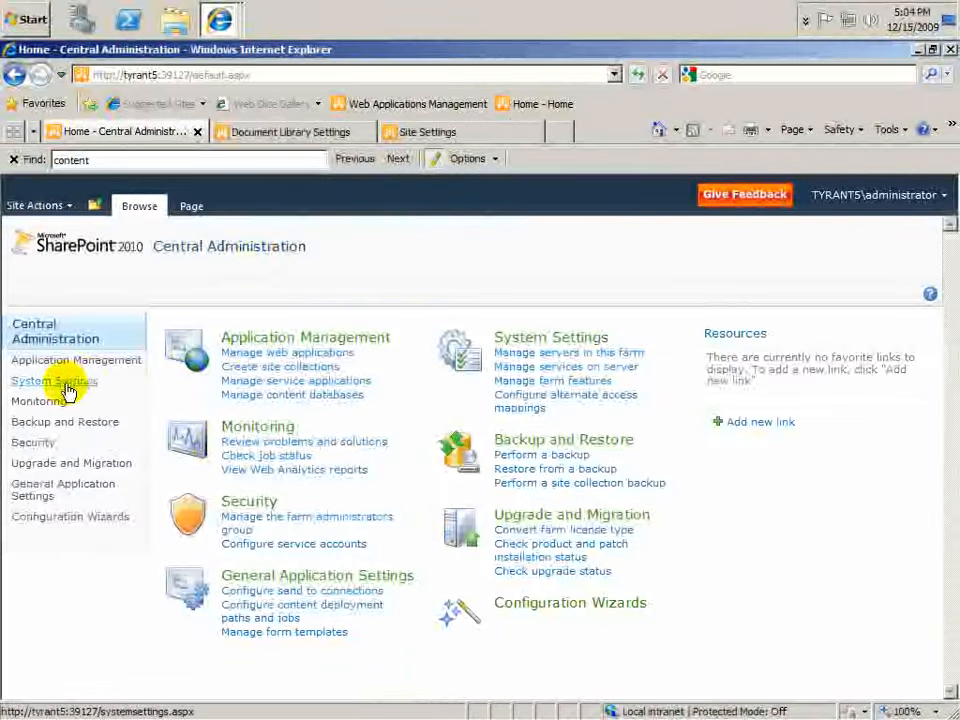
pyautogui.click(100, 363)
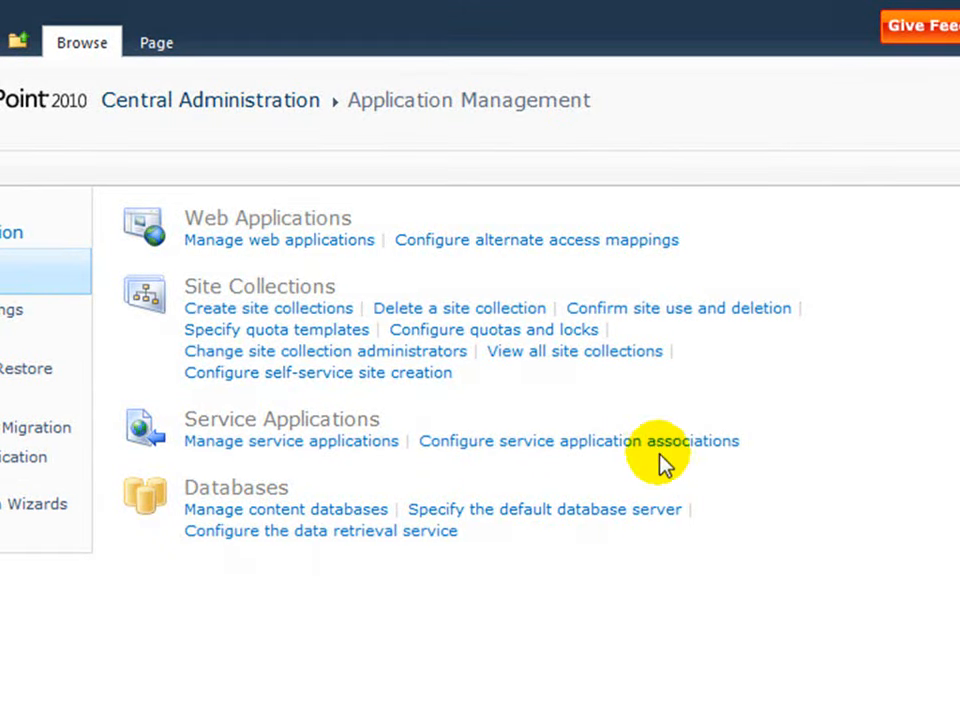
pyautogui.click(627, 443)
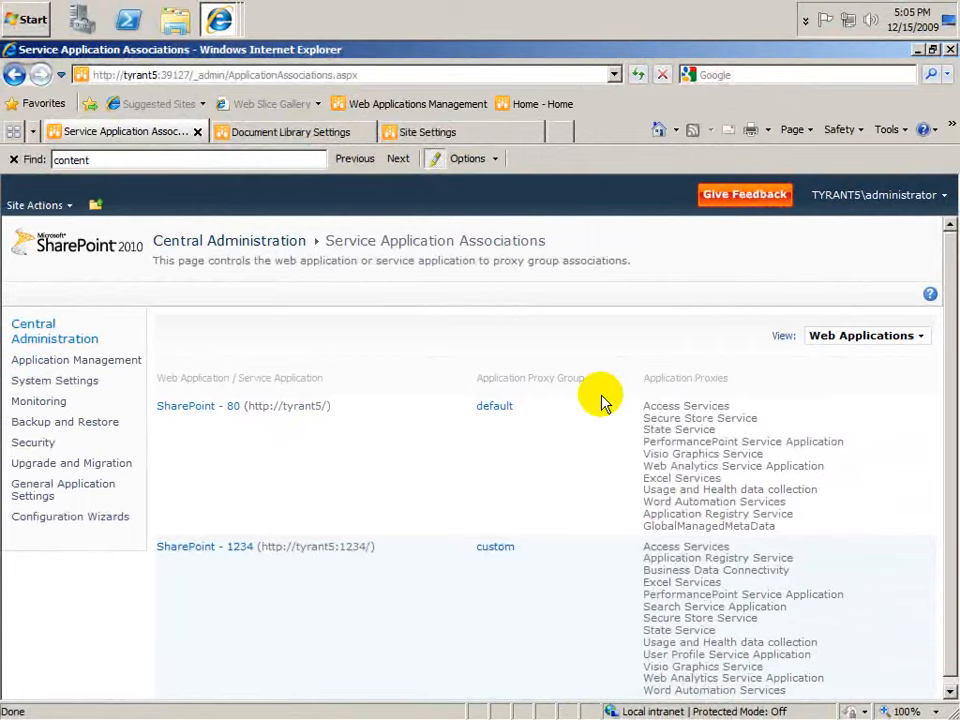
pyautogui.hotkey('alt', 'Left')
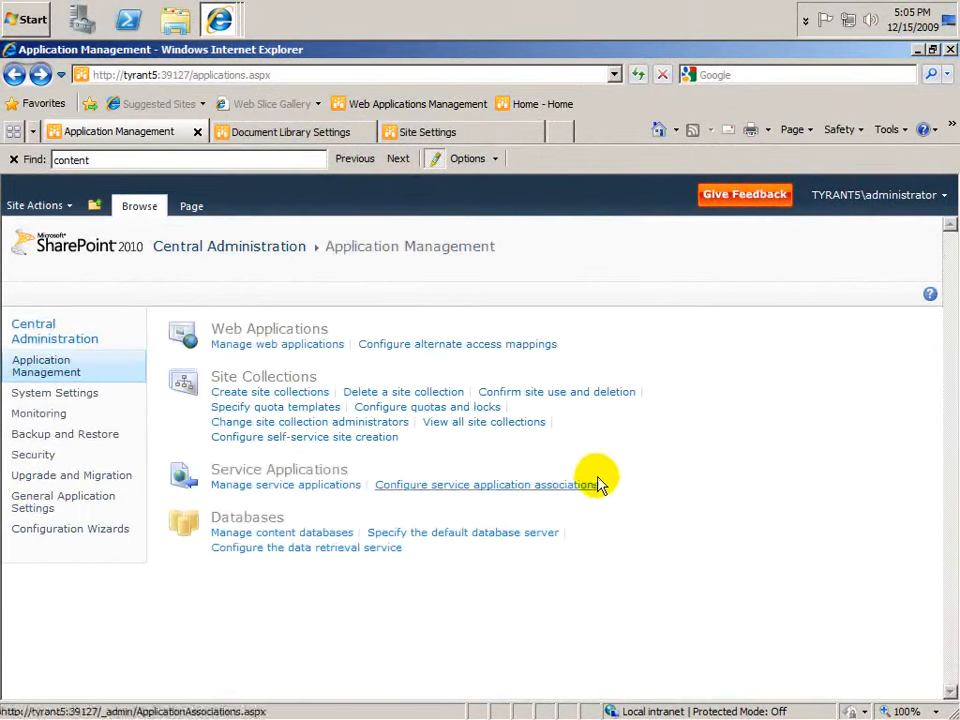
pyautogui.click(598, 485)
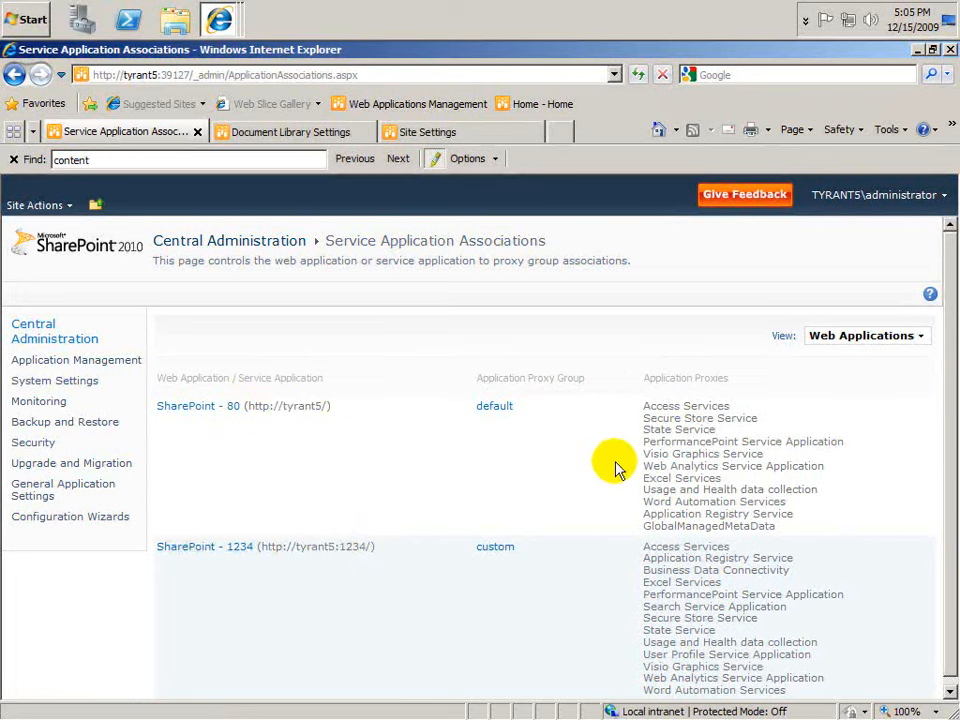
# Step: Add the GlobalManagedMetaData connection to the custom proxy group of the SharePoint - 1234 web application
pyautogui.scroll(-1, 566, 543)
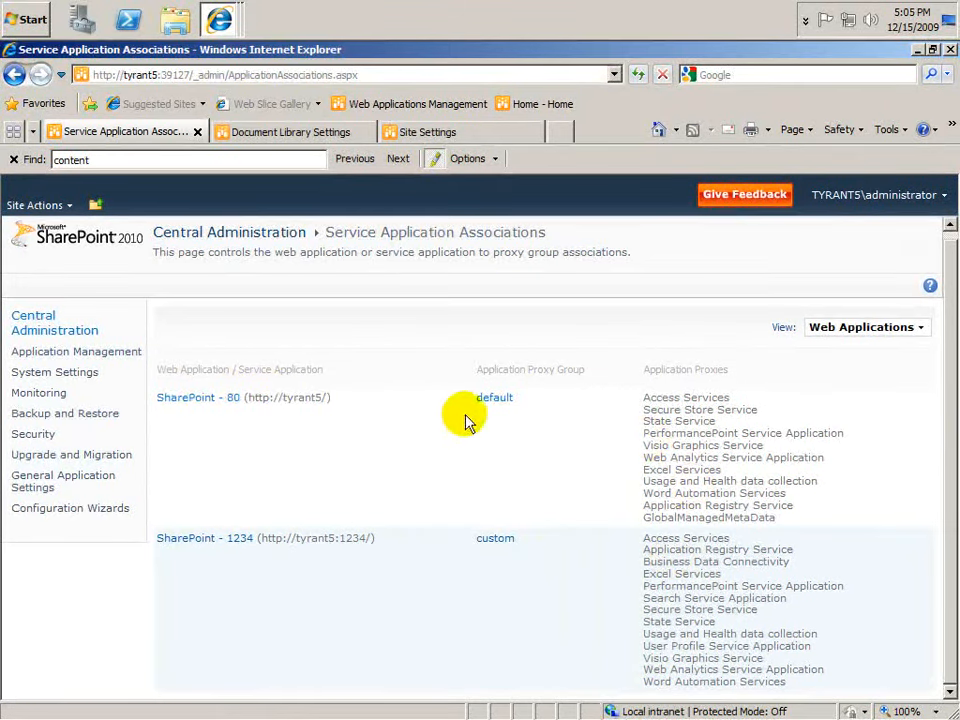
pyautogui.doubleClick(652, 518)
pyautogui.moveTo(652, 522); pyautogui.dragTo(618, 472)
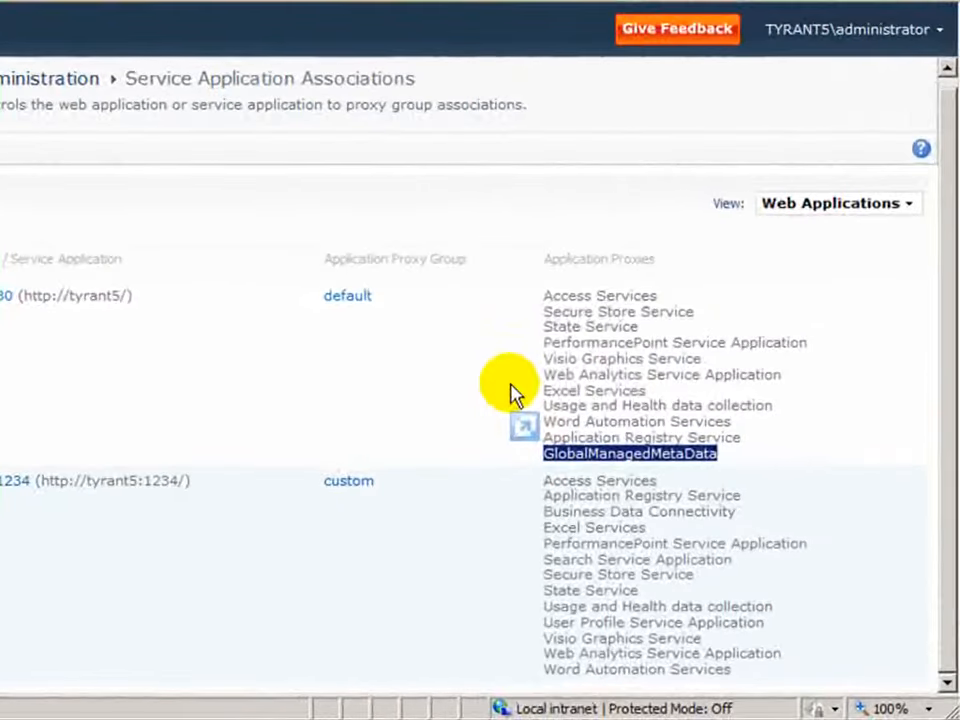
pyautogui.click(656, 454)
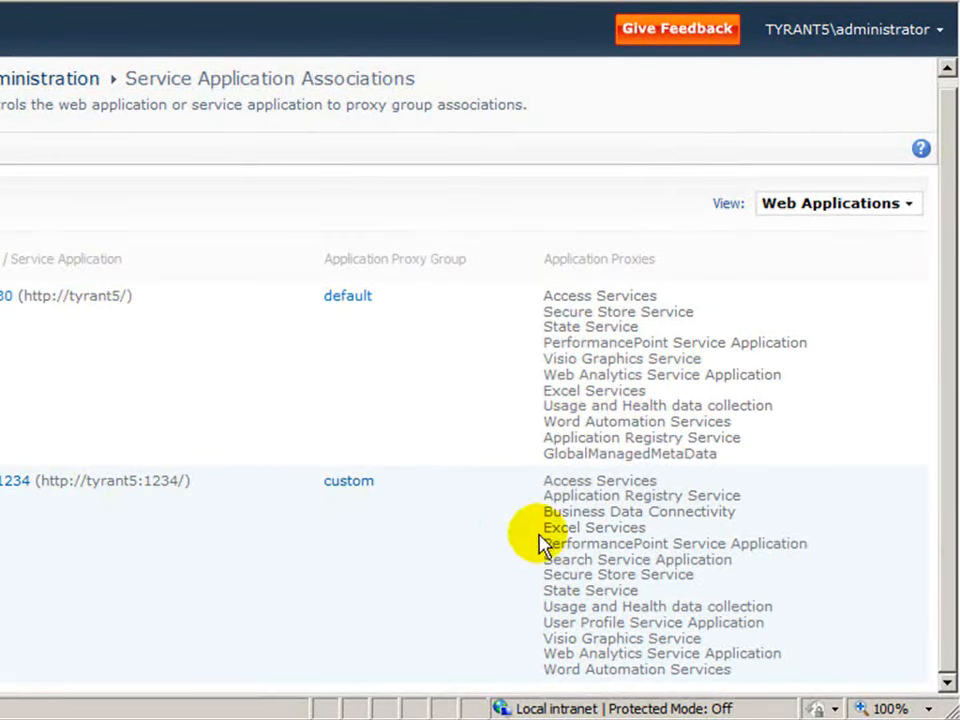
pyautogui.doubleClick(617, 454)
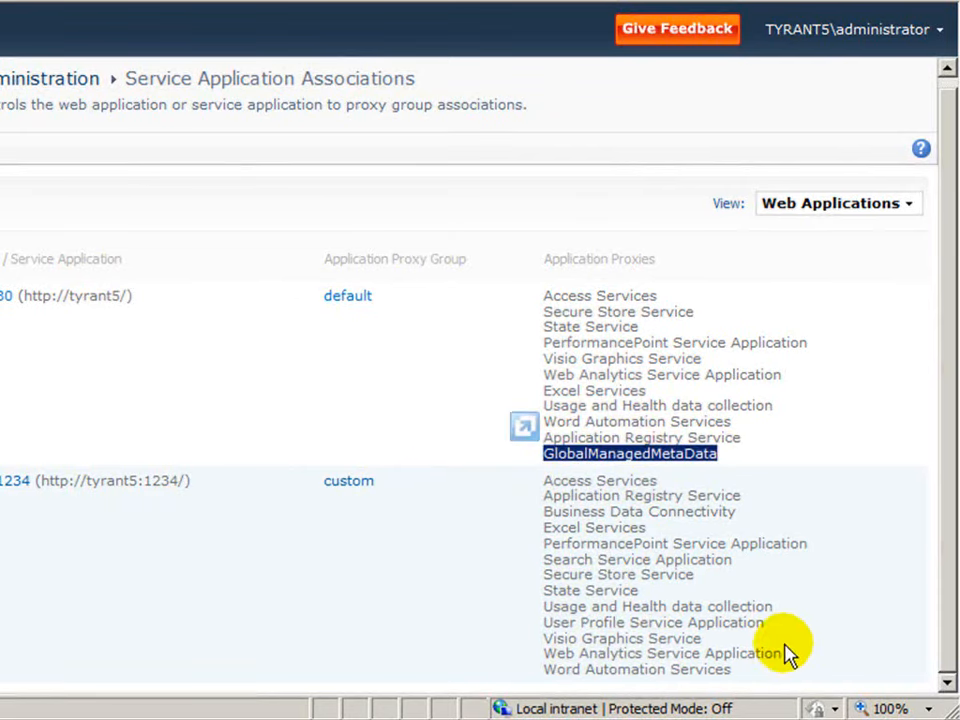
pyautogui.click(356, 485)
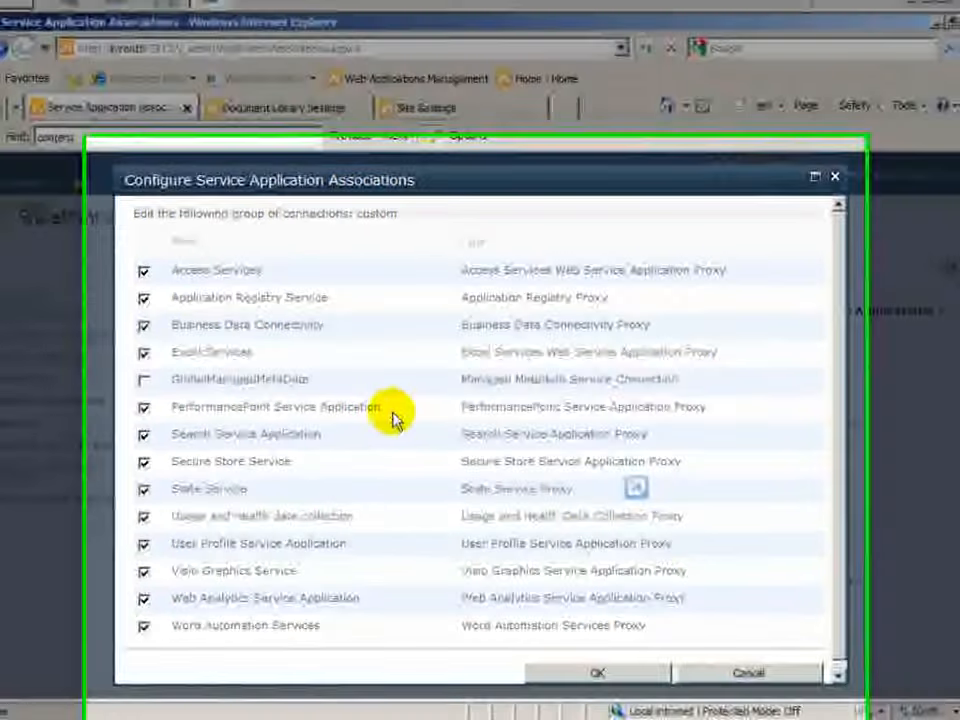
pyautogui.click(143, 379)
pyautogui.click(597, 672)
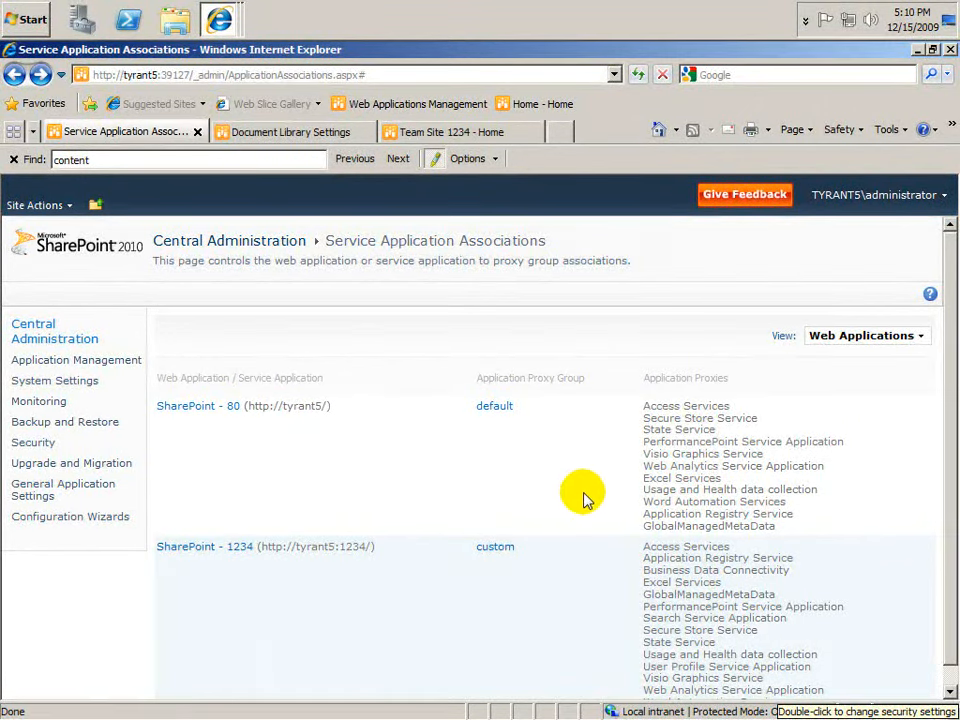
pyautogui.click(290, 131)
pyautogui.click(35, 204)
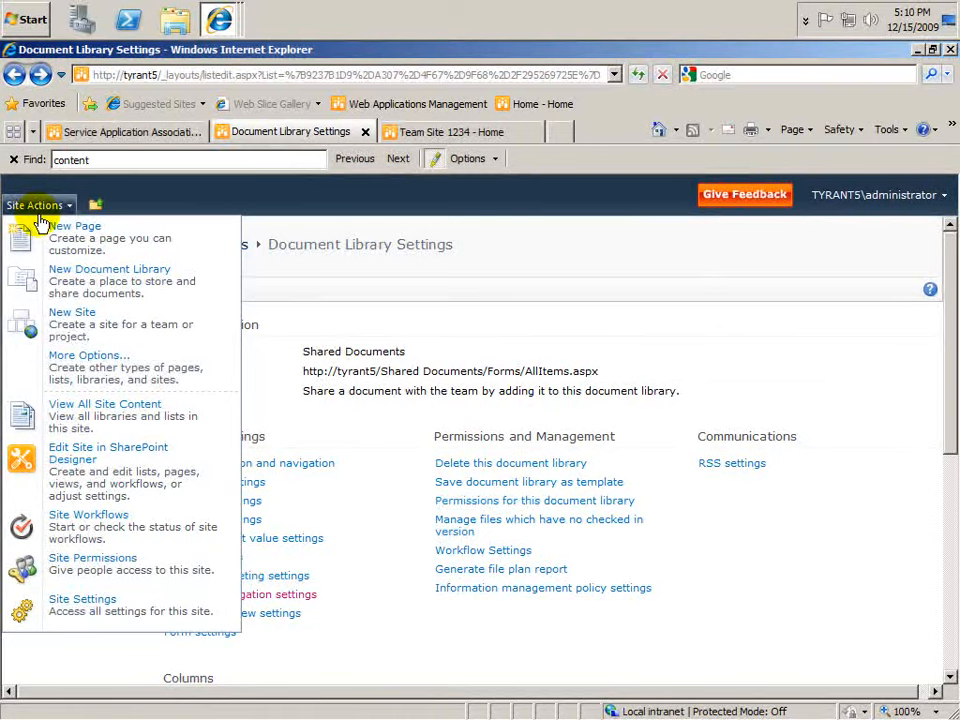
pyautogui.click(80, 608)
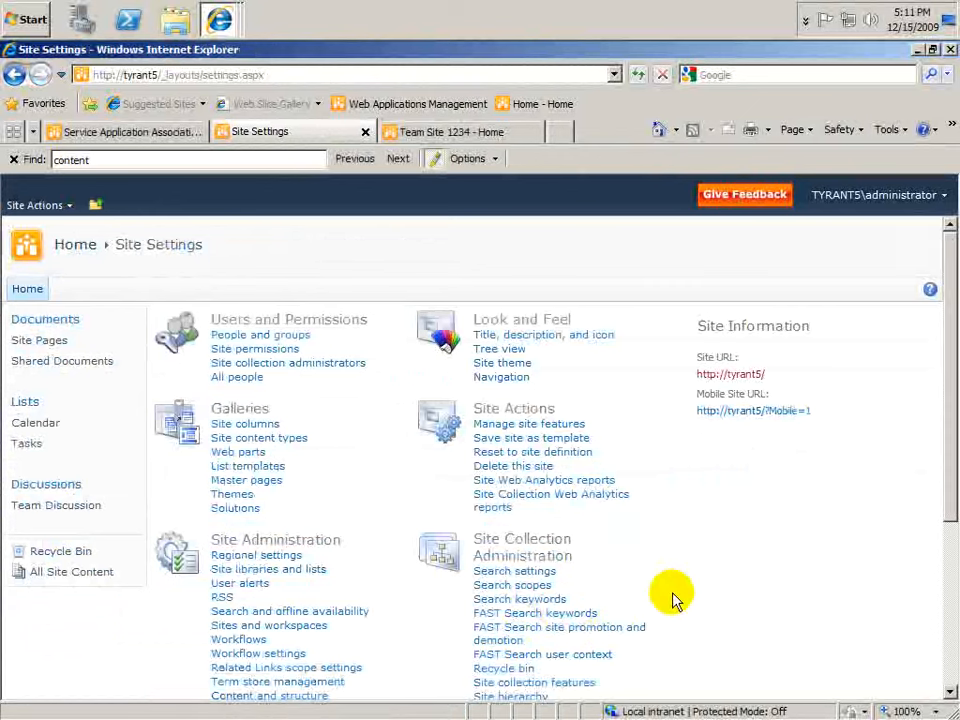
pyautogui.click(296, 442)
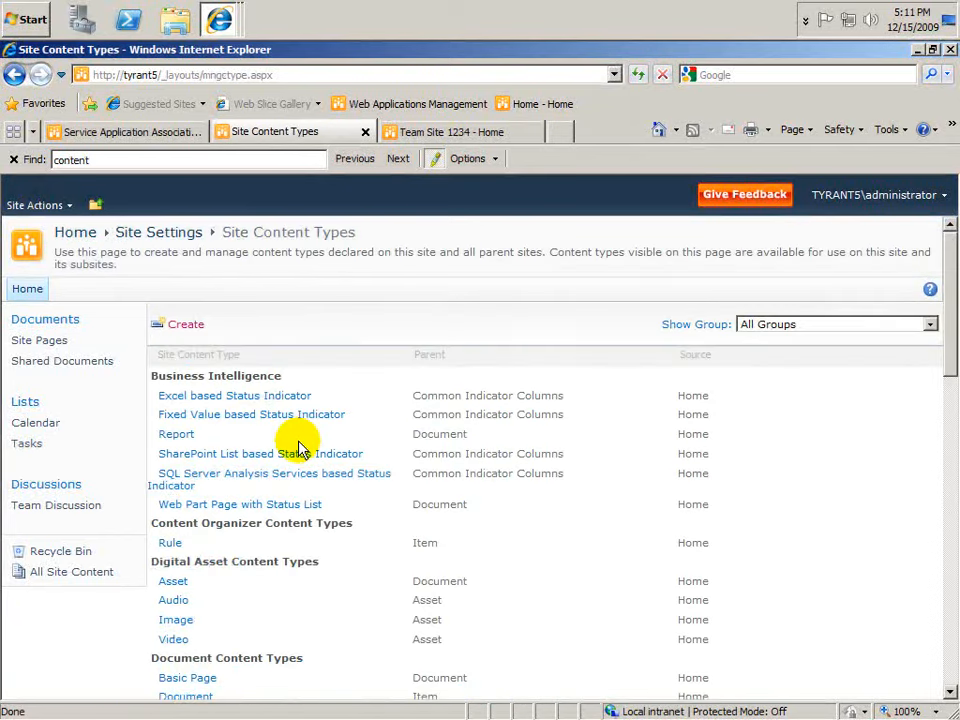
# Step: Start a new site content type and name it Legal Docs
pyautogui.click(195, 331)
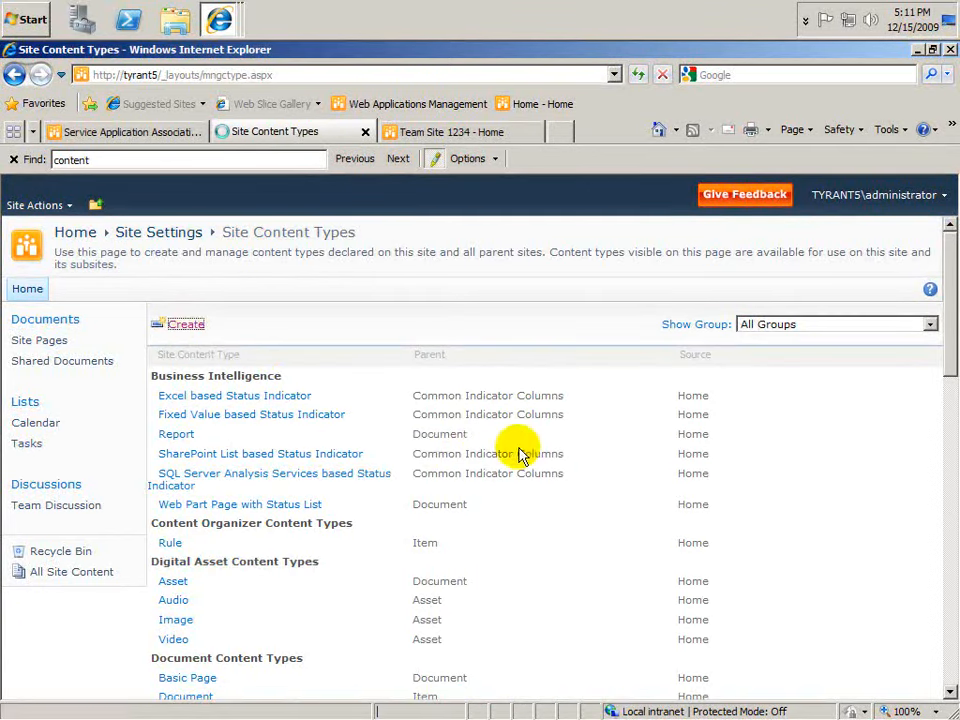
pyautogui.click(652, 338)
pyautogui.write('Legal')
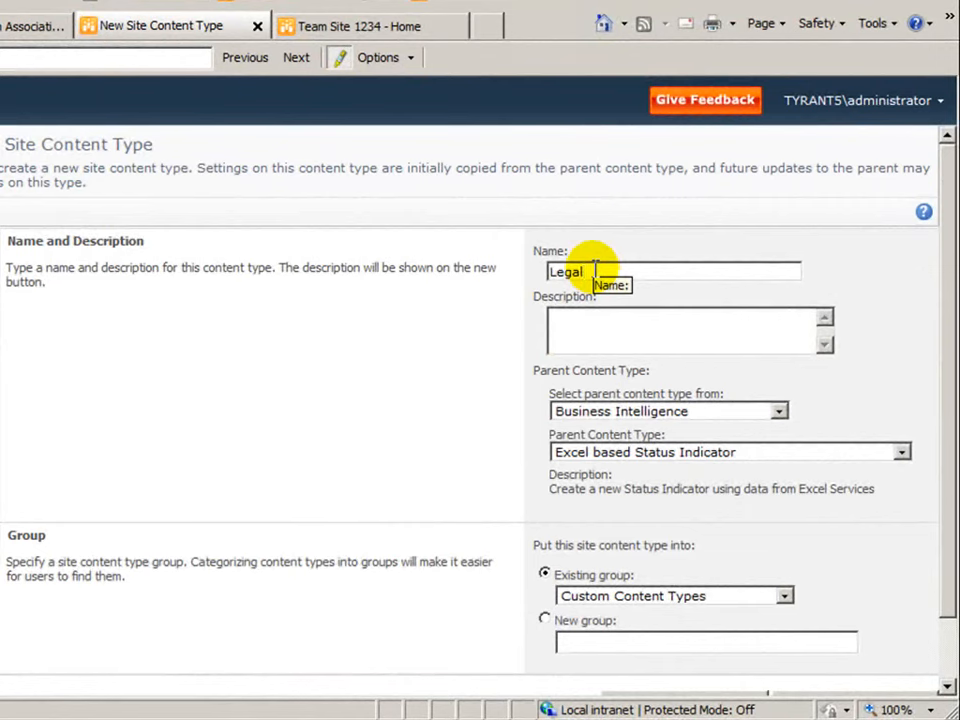
pyautogui.write(' COd')
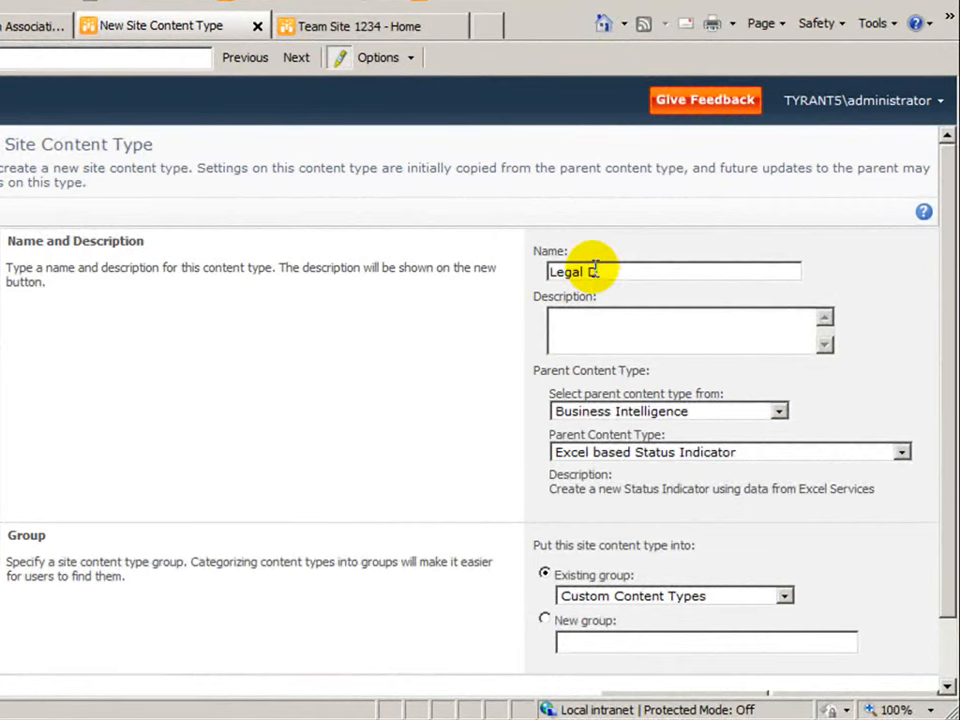
pyautogui.press('BackSpace')
pyautogui.press('BackSpace')
pyautogui.press('BackSpace')
pyautogui.write('Docs')
# Step: Base the content type on Document from Document Content Types and create it in the Custom Content Types group
pyautogui.click(669, 409)
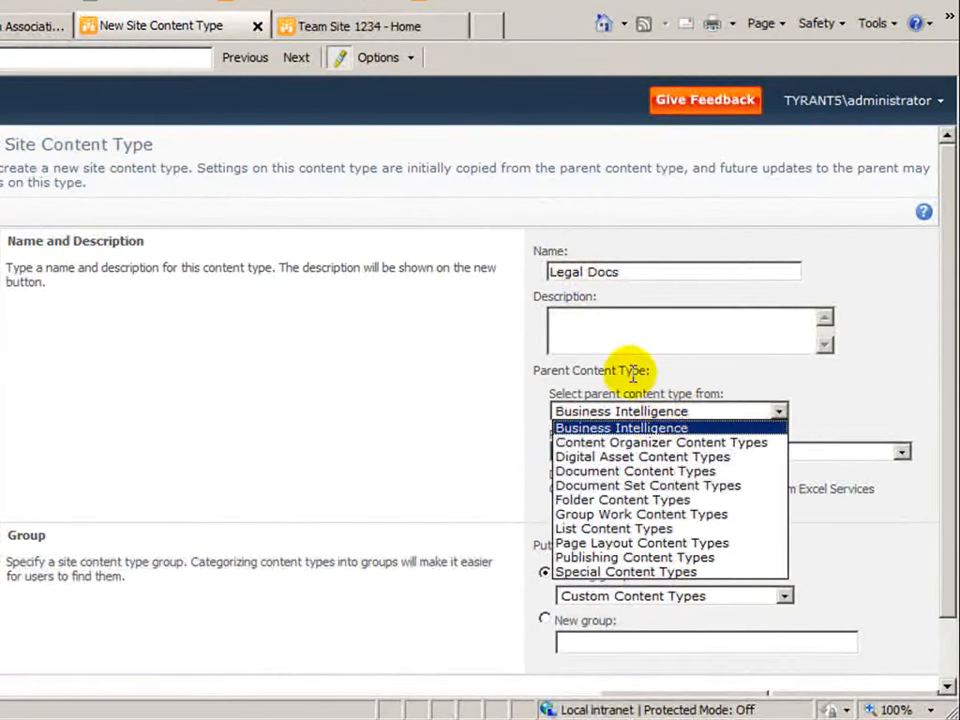
pyautogui.click(645, 470)
pyautogui.click(686, 453)
pyautogui.click(658, 483)
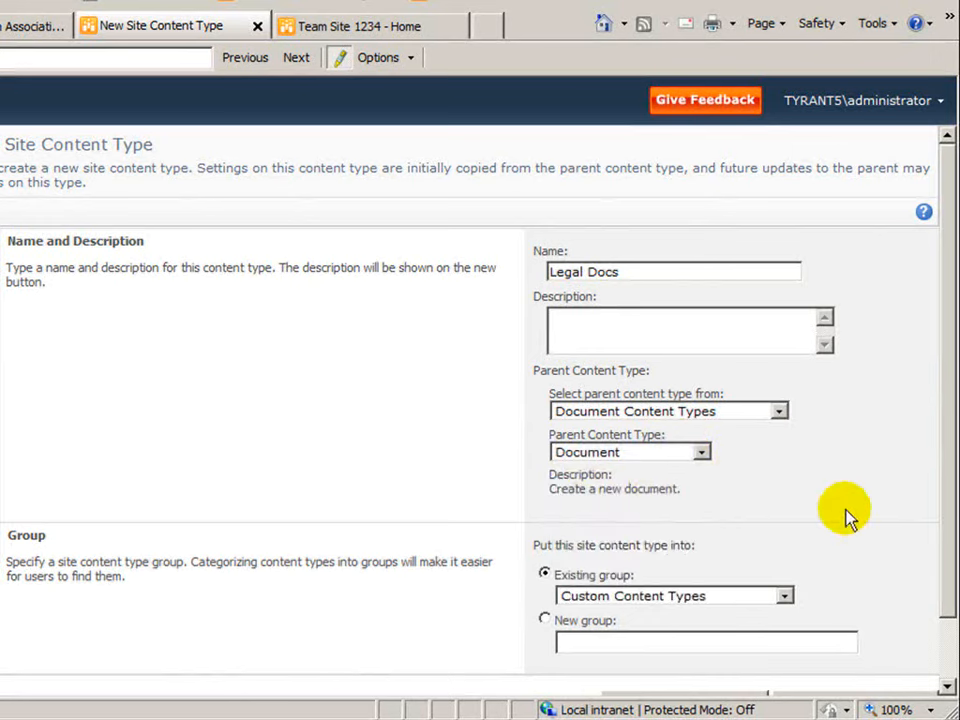
pyautogui.moveTo(946, 539); pyautogui.dragTo(814, 574)
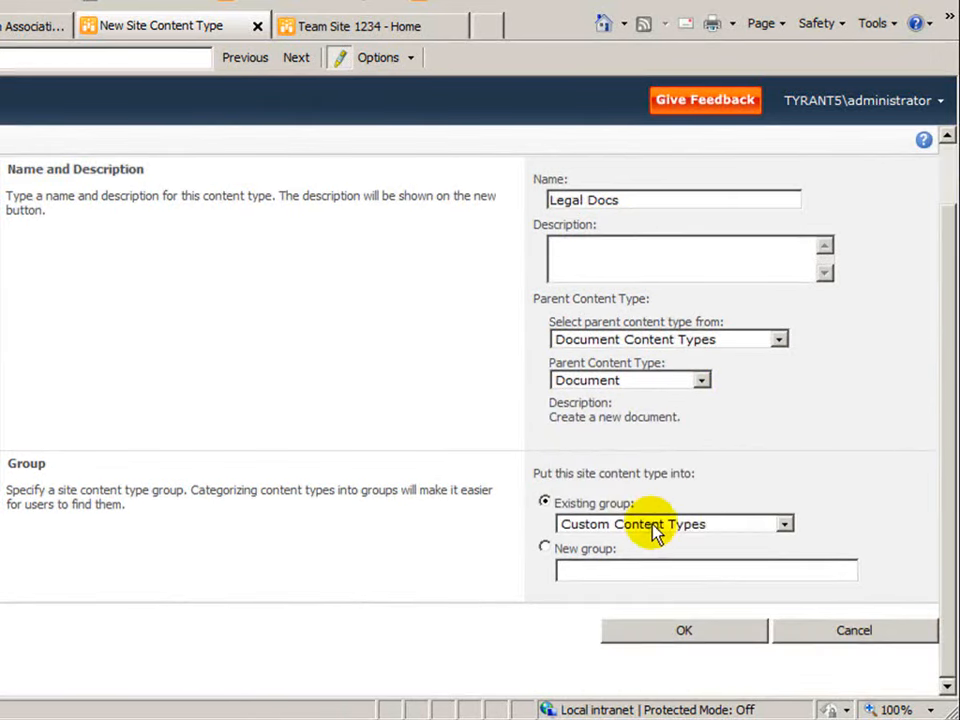
pyautogui.click(702, 632)
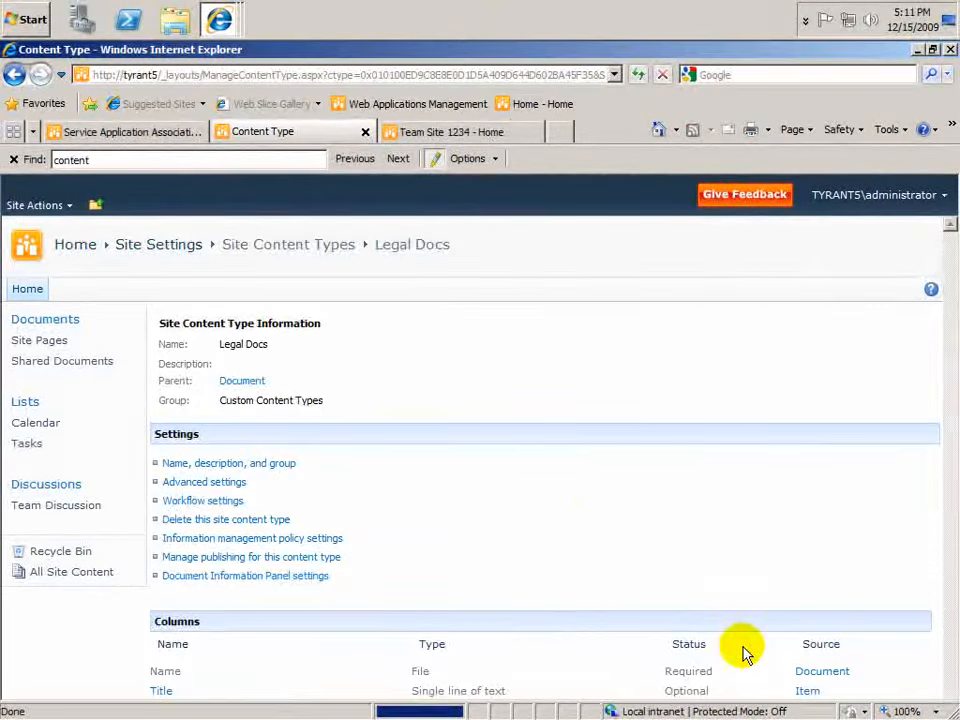
# Step: Start a new site column for the Legal Docs content type, named Region, with the Managed Metadata type
pyautogui.scroll(-2, 600, 452)
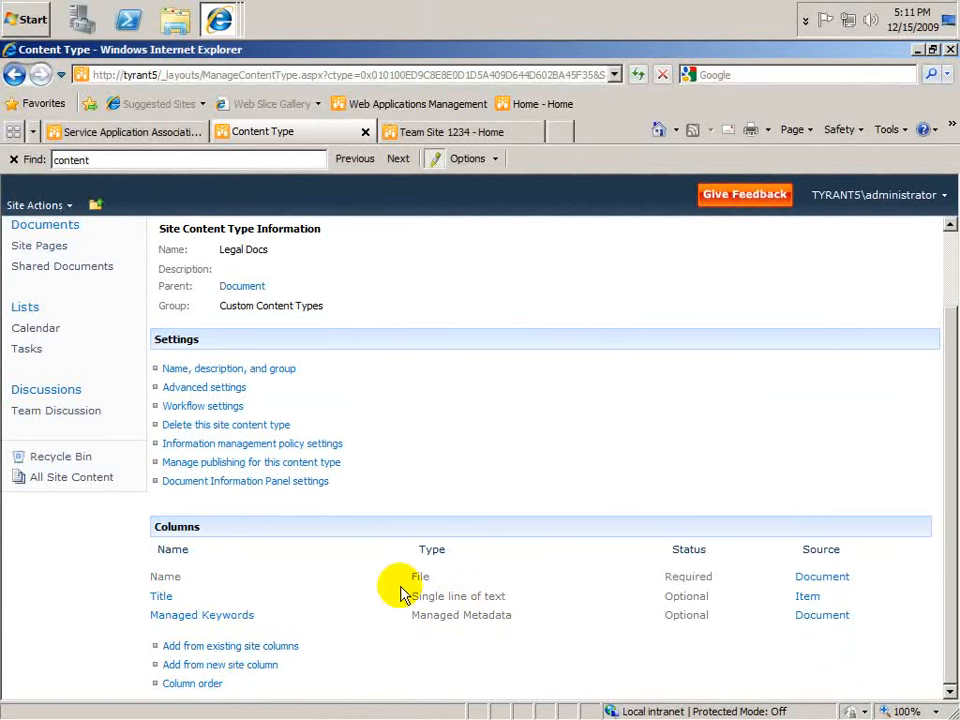
pyautogui.click(255, 667)
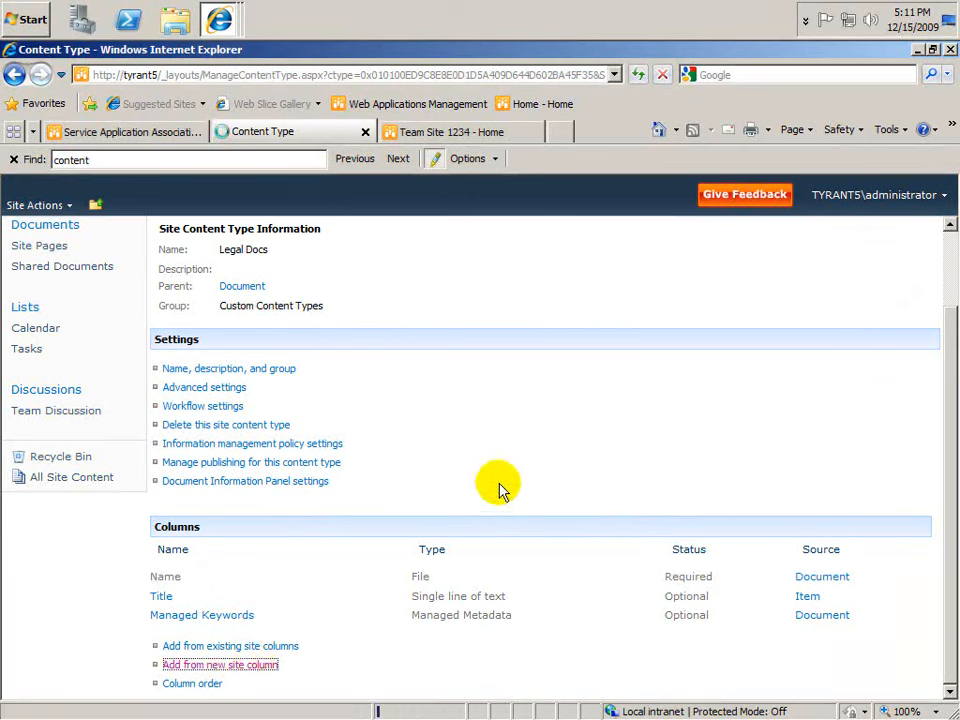
pyautogui.write('Region')
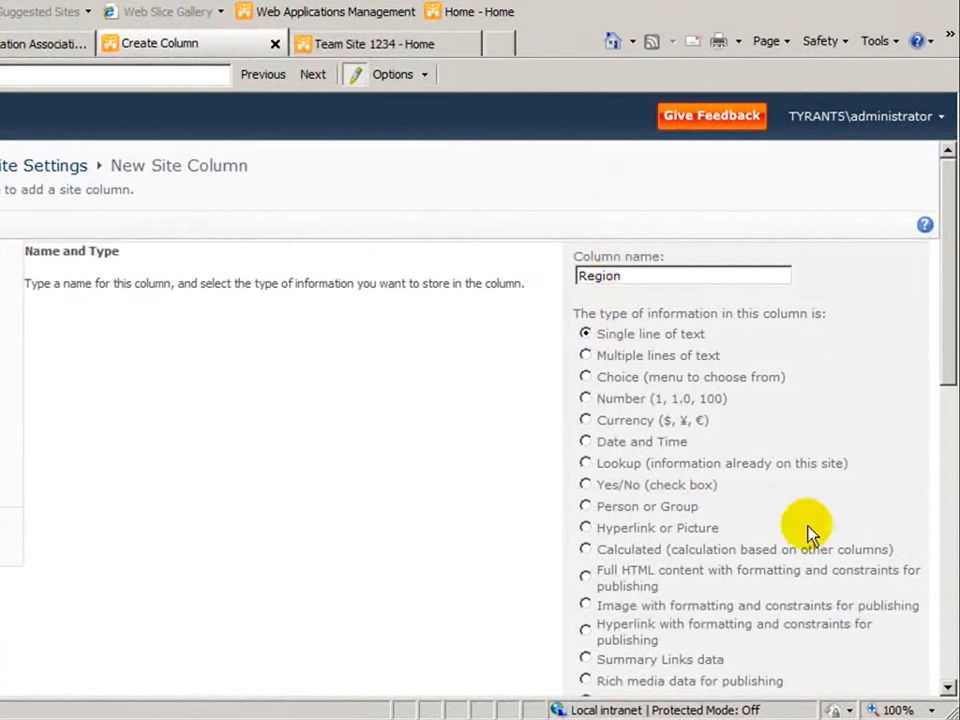
pyautogui.moveTo(943, 336); pyautogui.dragTo(943, 396)
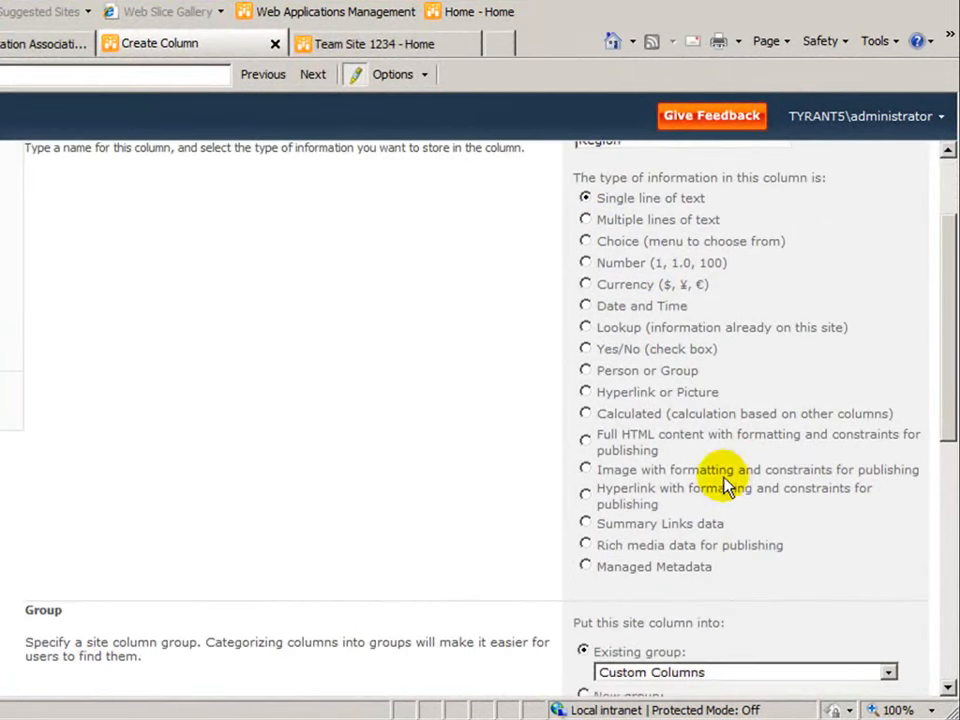
pyautogui.click(585, 567)
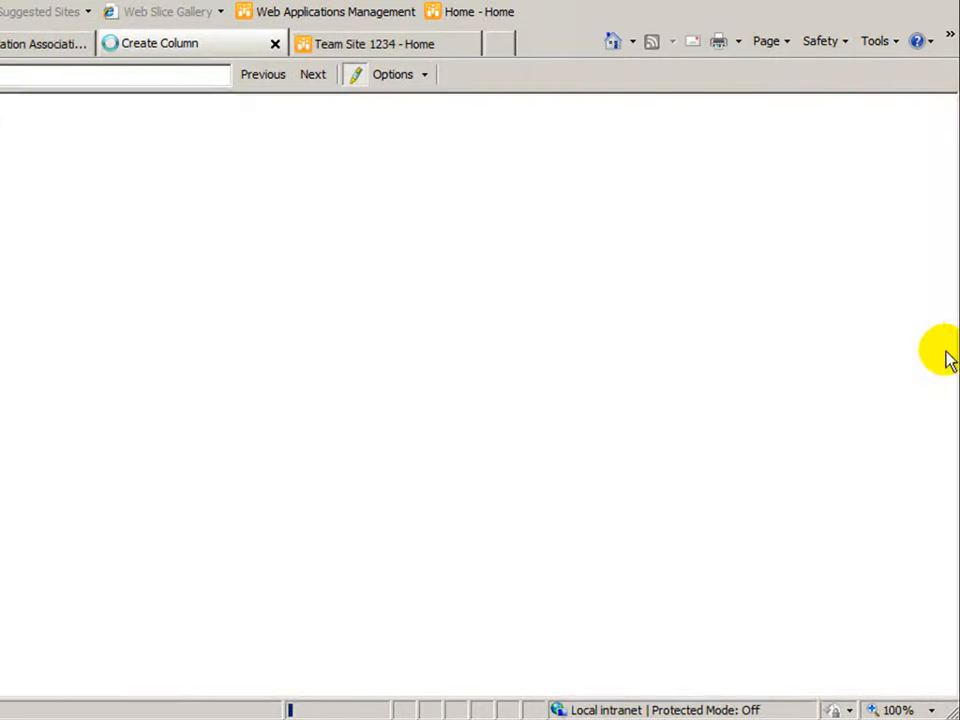
pyautogui.scroll(-5, 853, 589)
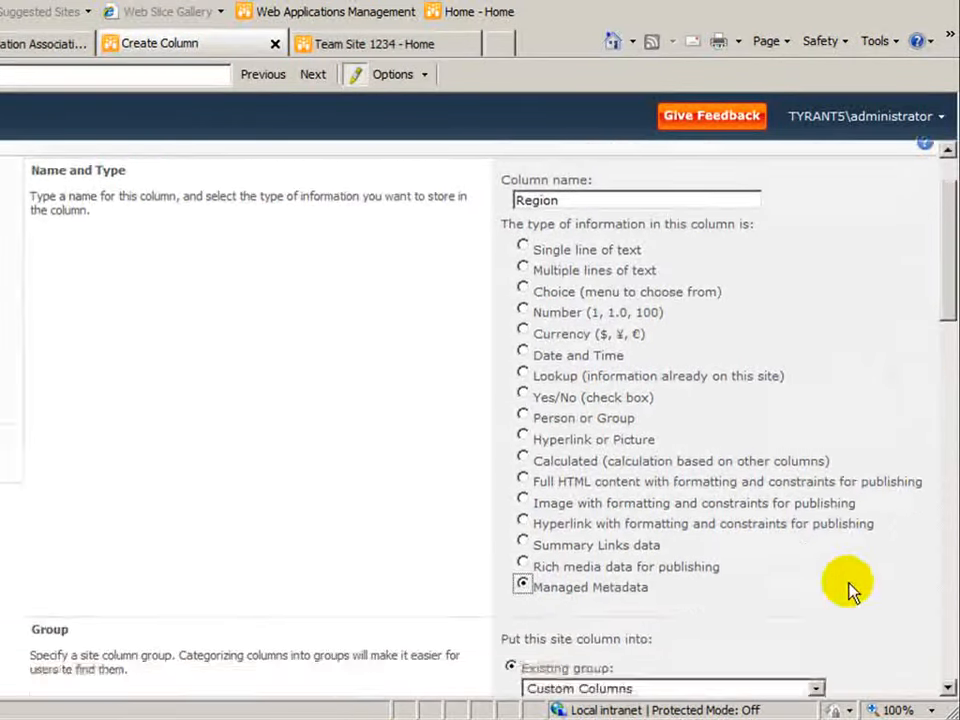
# Step: Link the Region column to the Regions term set under Company Terms in GlobalManagedMetaData
pyautogui.scroll(-1, 849, 584)
pyautogui.moveTo(951, 391); pyautogui.dragTo(951, 505)
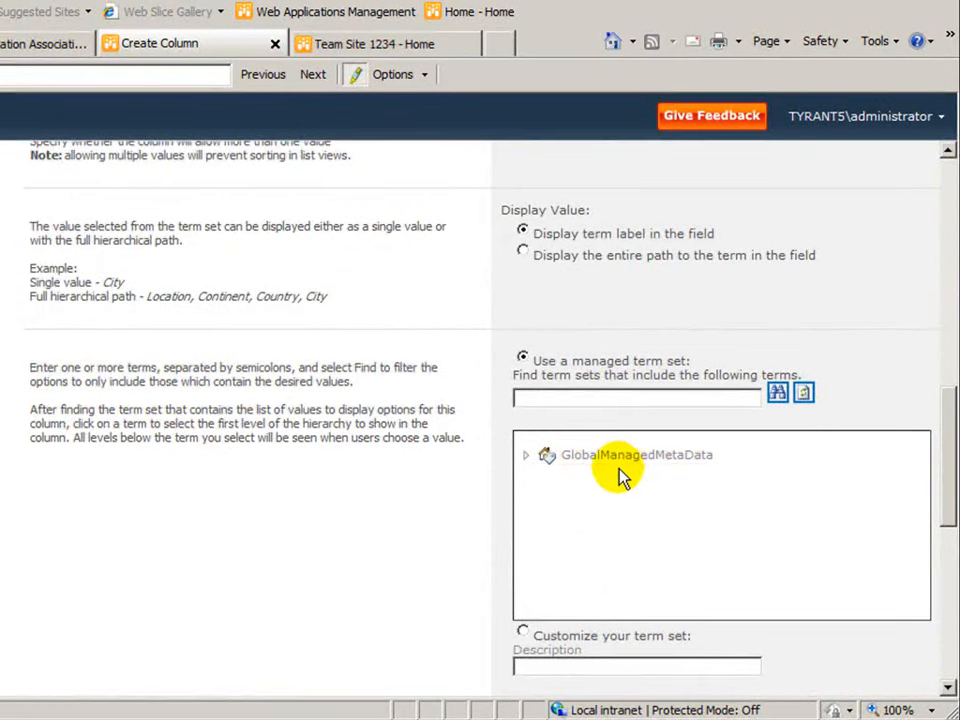
pyautogui.click(523, 456)
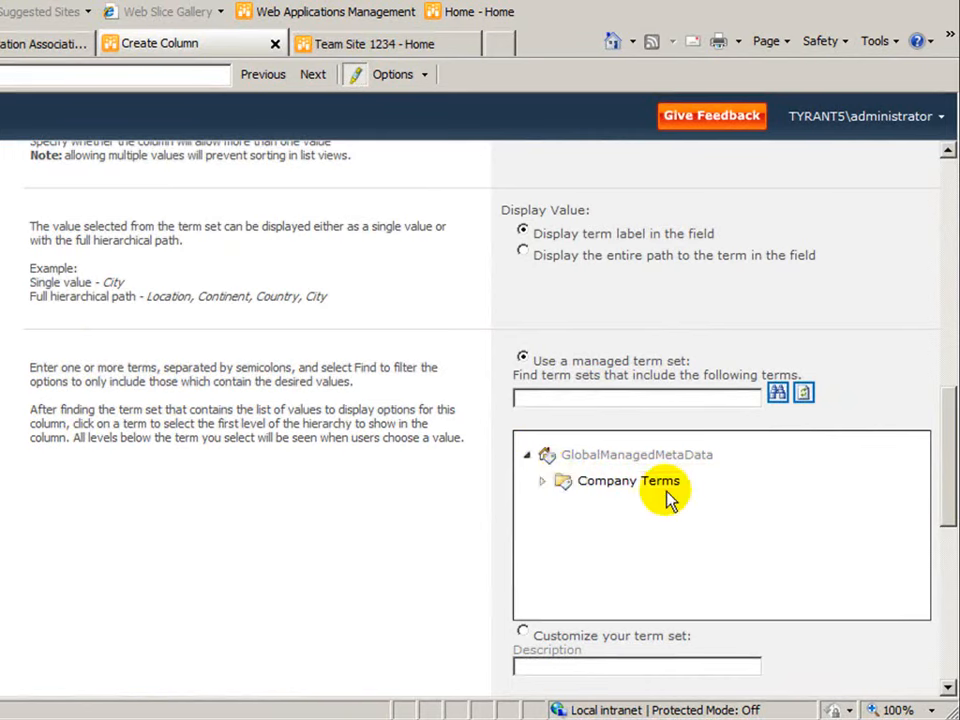
pyautogui.click(542, 481)
pyautogui.click(614, 535)
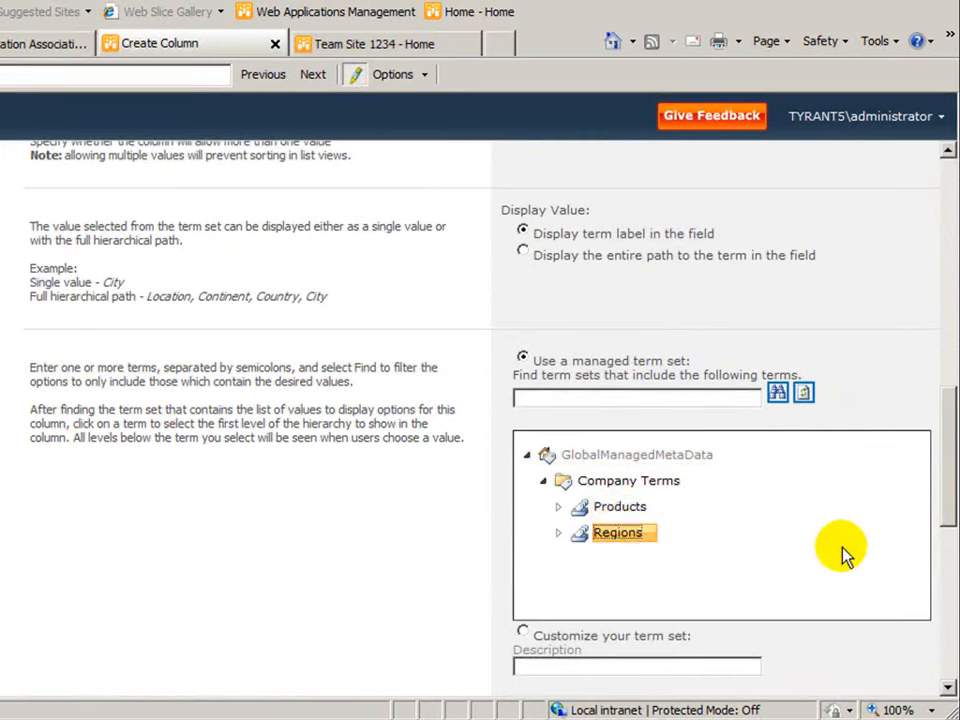
# Step: Set the column's default value to the term North from the Regions term set
pyautogui.scroll(-4, 847, 557)
pyautogui.click(919, 613)
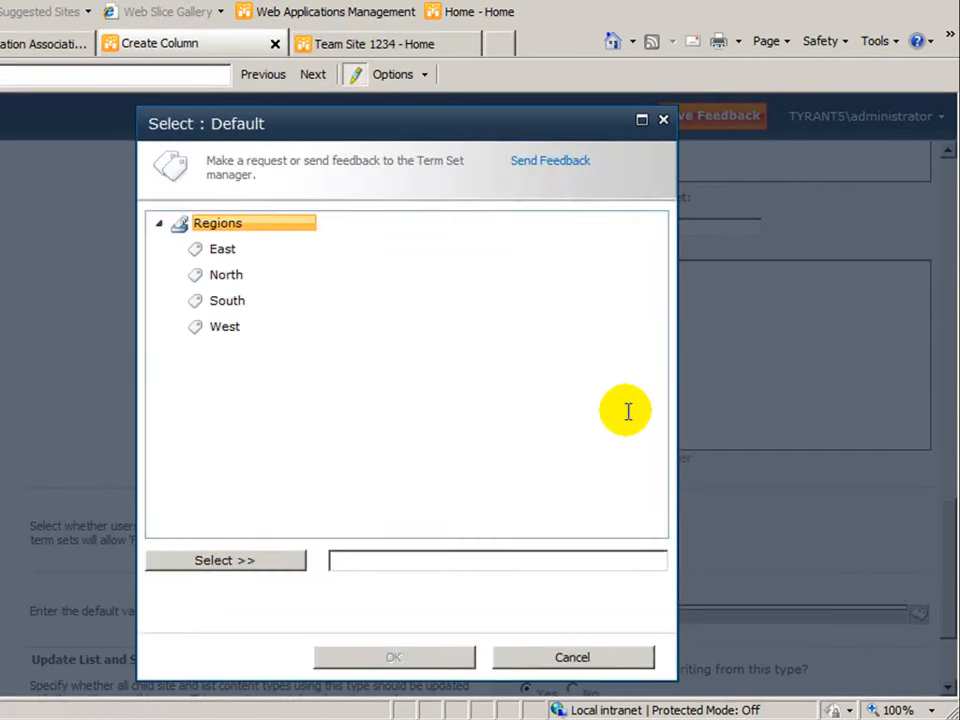
pyautogui.click(226, 284)
pyautogui.click(279, 561)
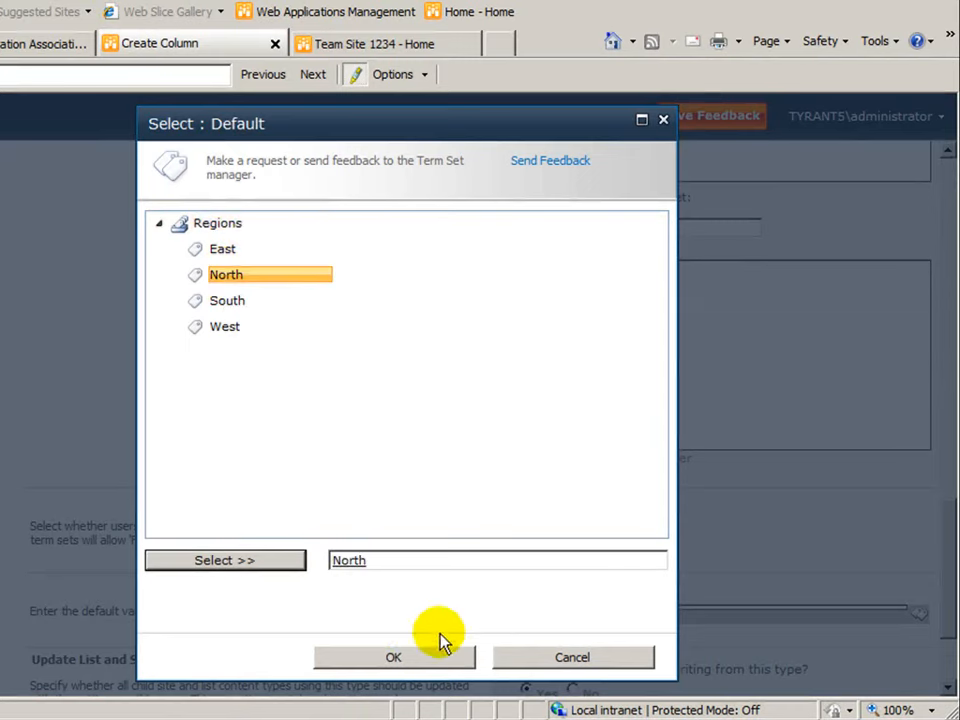
pyautogui.click(431, 660)
# Step: Rename the column to Company Region and create it in the Legal Docs content type
pyautogui.scroll(11, 750, 476)
pyautogui.click(670, 284)
pyautogui.press('Home')
pyautogui.write('Company')
pyautogui.scroll(-10, 750, 476)
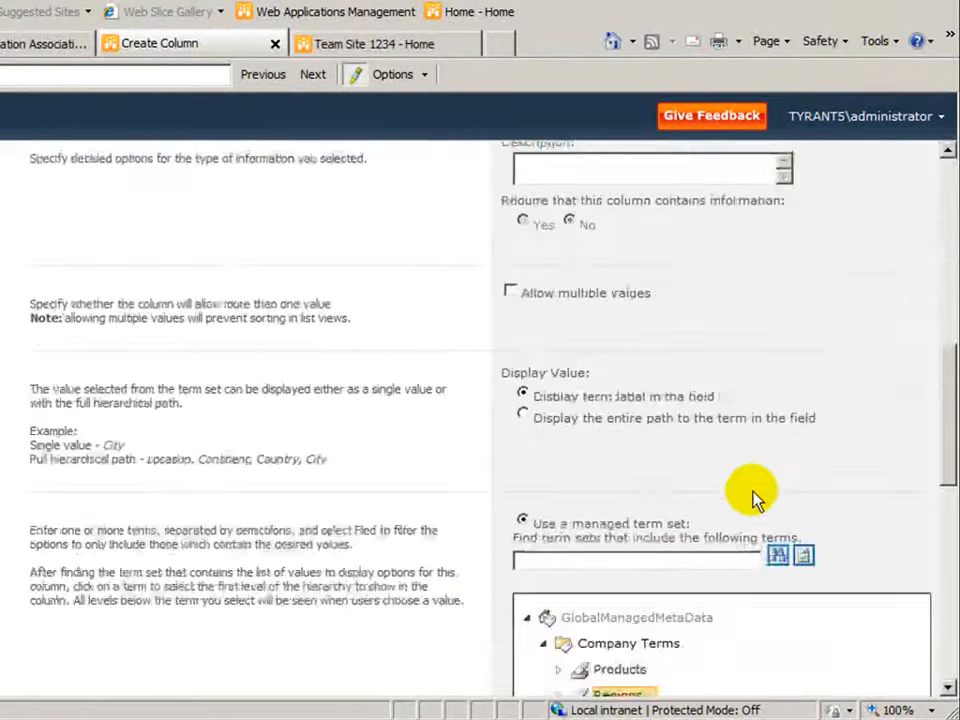
pyautogui.click(733, 636)
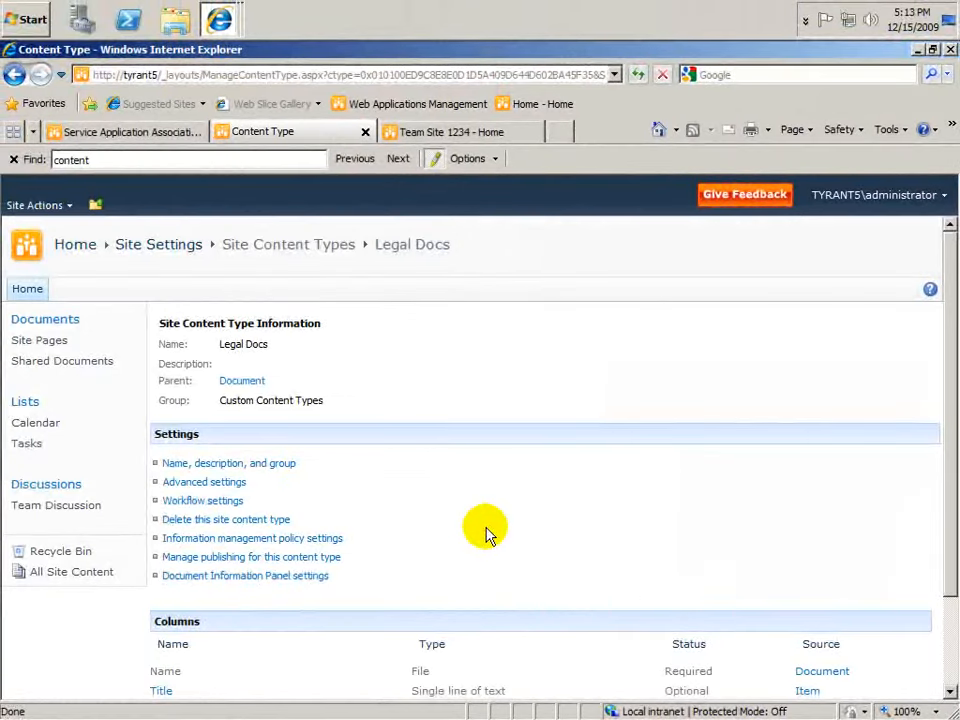
# Step: Start another new site column for Legal Docs, named Affected Product, with the Managed Metadata type
pyautogui.scroll(-3, 489, 531)
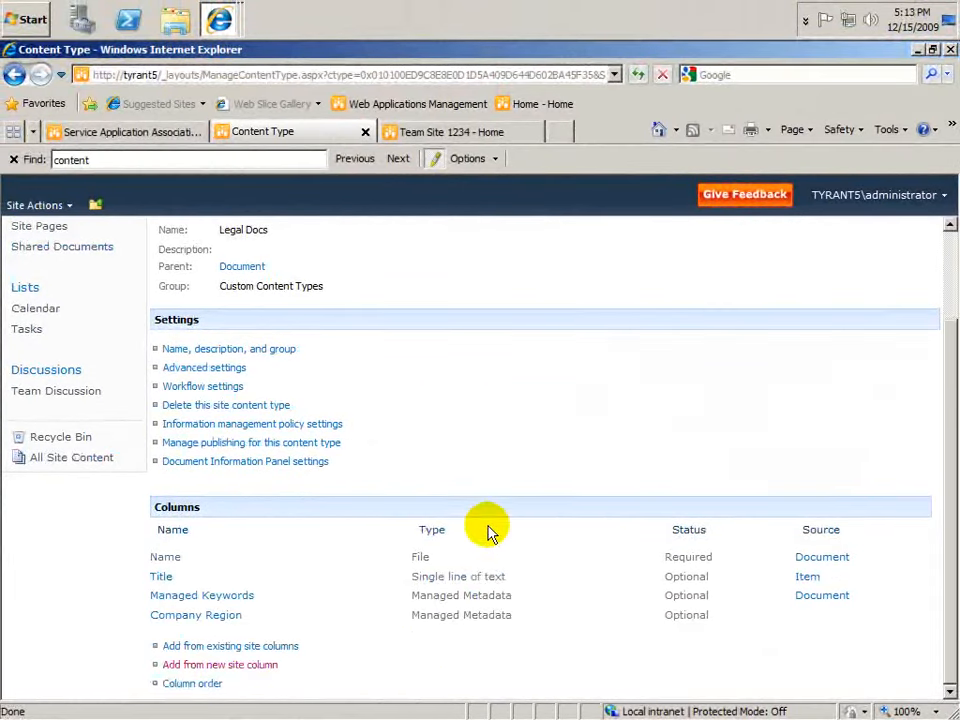
pyautogui.click(257, 666)
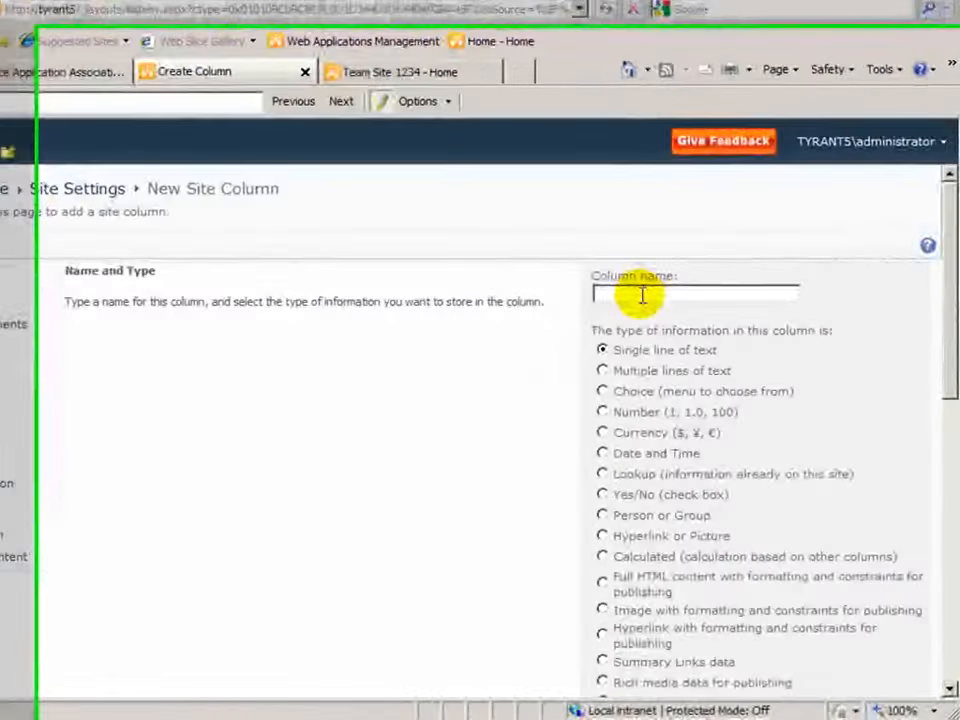
pyautogui.write('Affected Product')
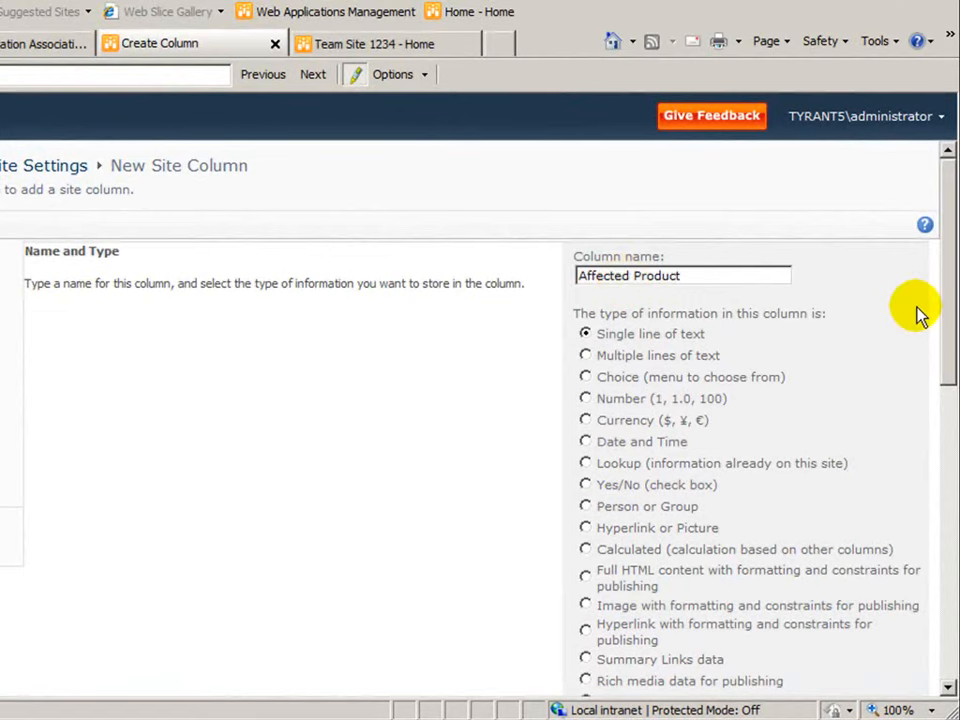
pyautogui.moveTo(945, 293); pyautogui.dragTo(943, 354)
pyautogui.click(585, 543)
pyautogui.scroll(-10, 921, 506)
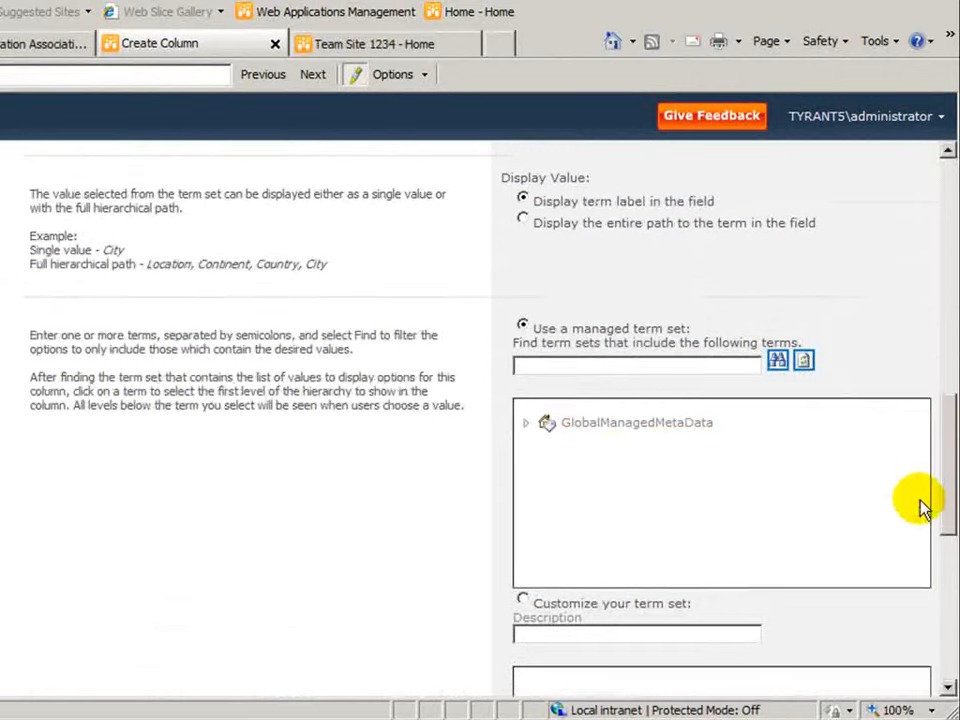
# Step: Link the Affected Product column to the Products term set under Company Terms and create the column
pyautogui.click(526, 424)
pyautogui.click(545, 450)
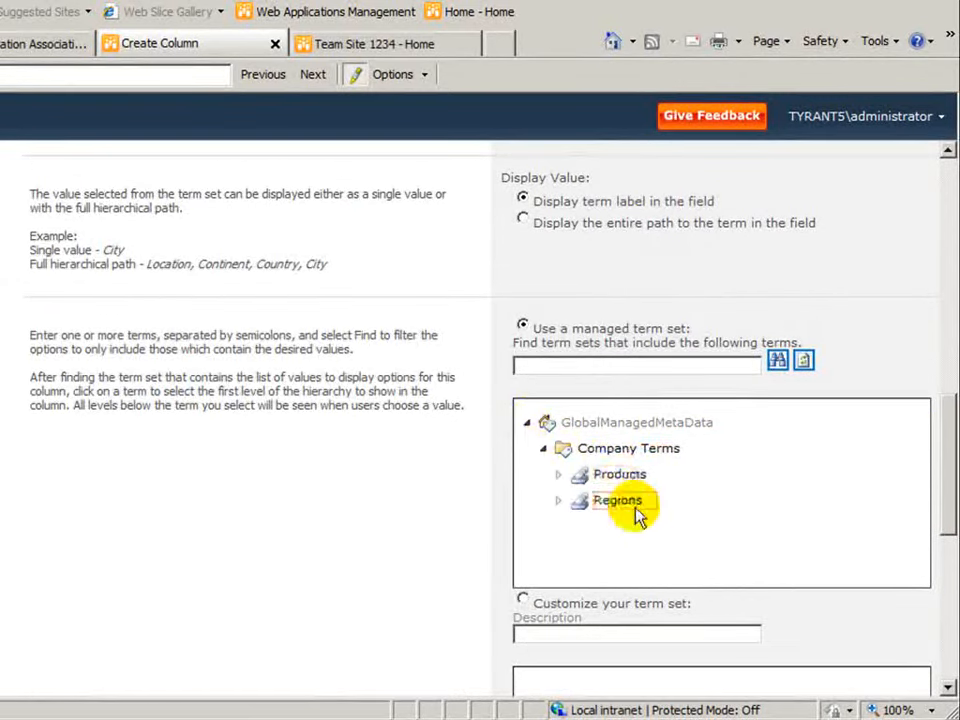
pyautogui.click(626, 477)
pyautogui.moveTo(946, 512); pyautogui.dragTo(937, 662)
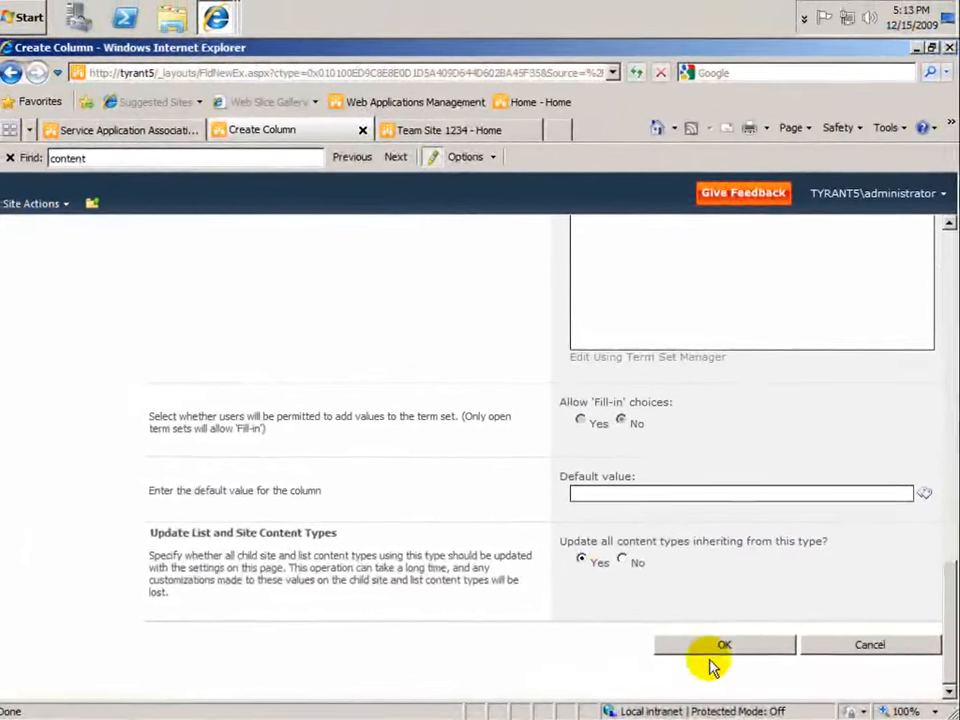
pyautogui.click(722, 648)
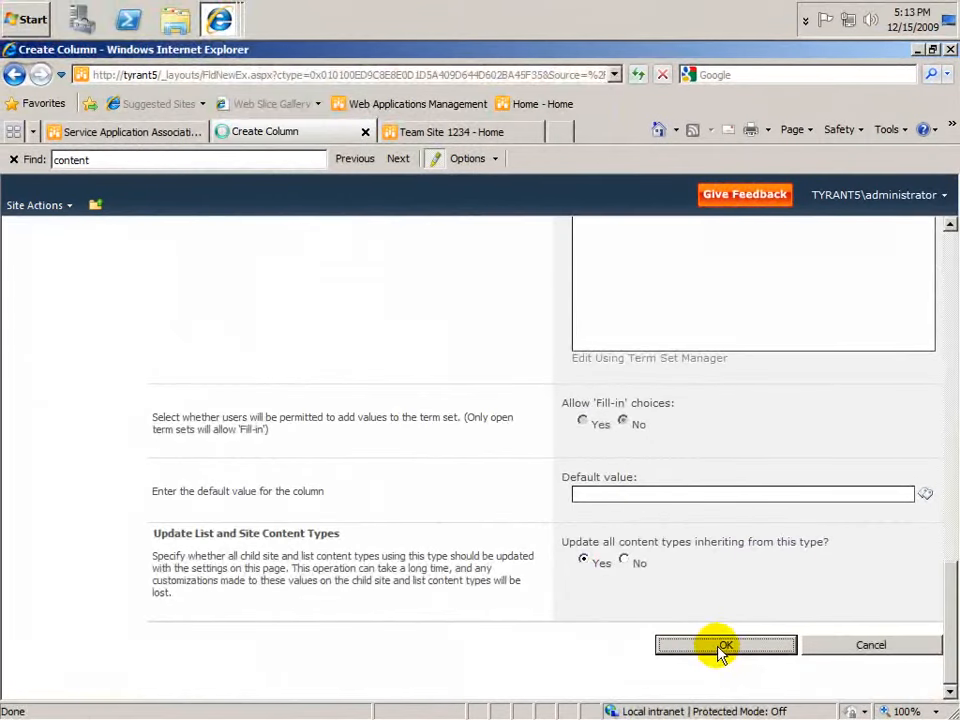
# Step: Publish the Legal Docs content type from its publishing settings, then leave the publishing page
pyautogui.scroll(-1, 575, 585)
pyautogui.scroll(-3, 535, 533)
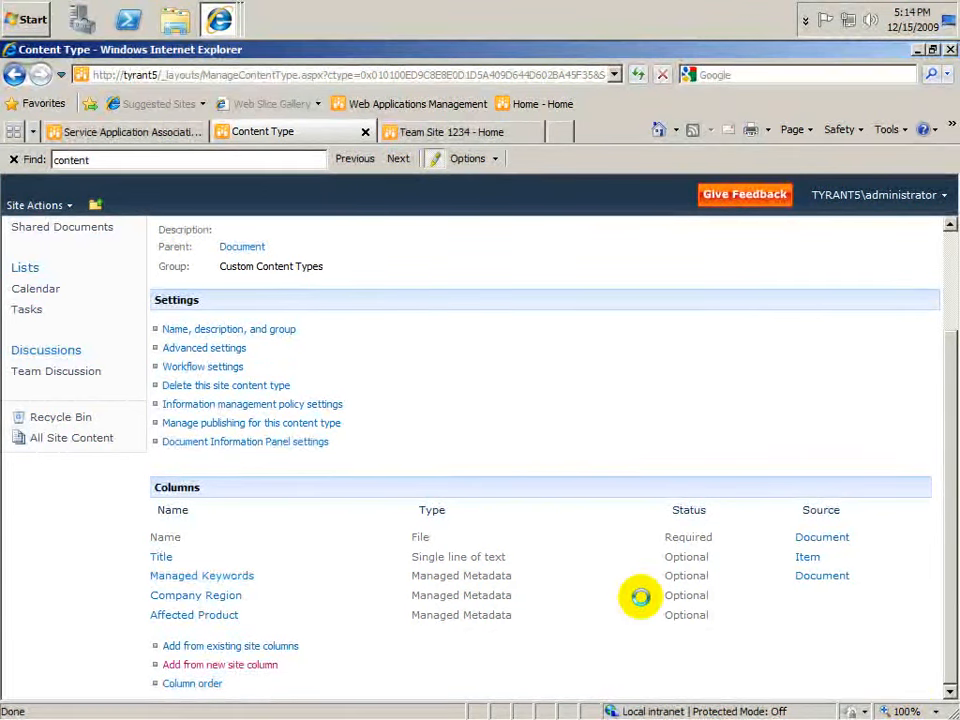
pyautogui.doubleClick(176, 300)
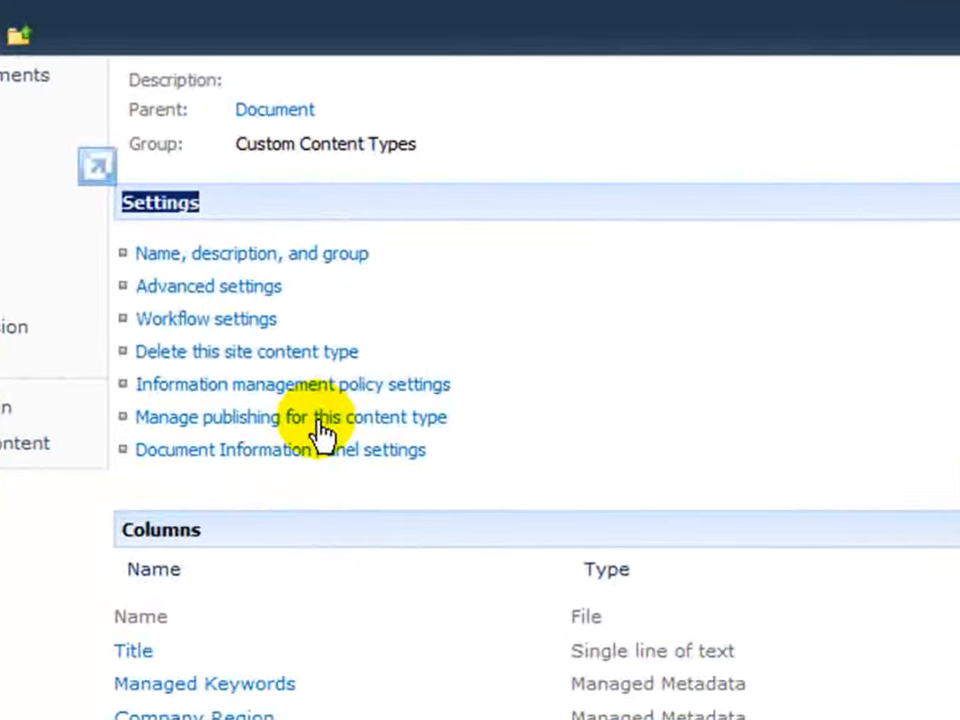
pyautogui.click(322, 422)
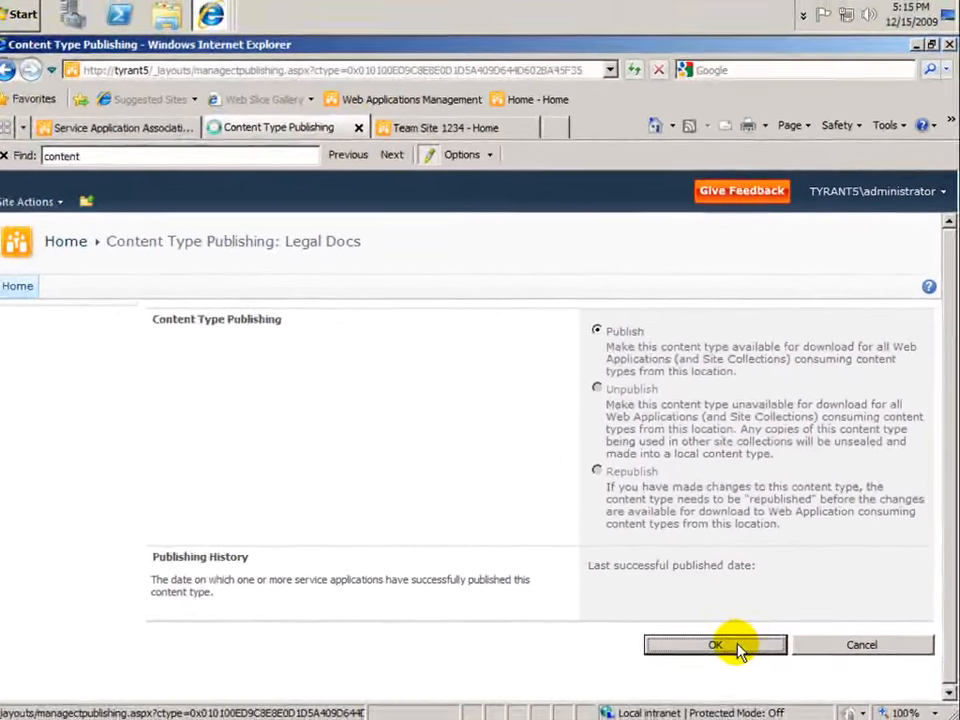
pyautogui.click(632, 692)
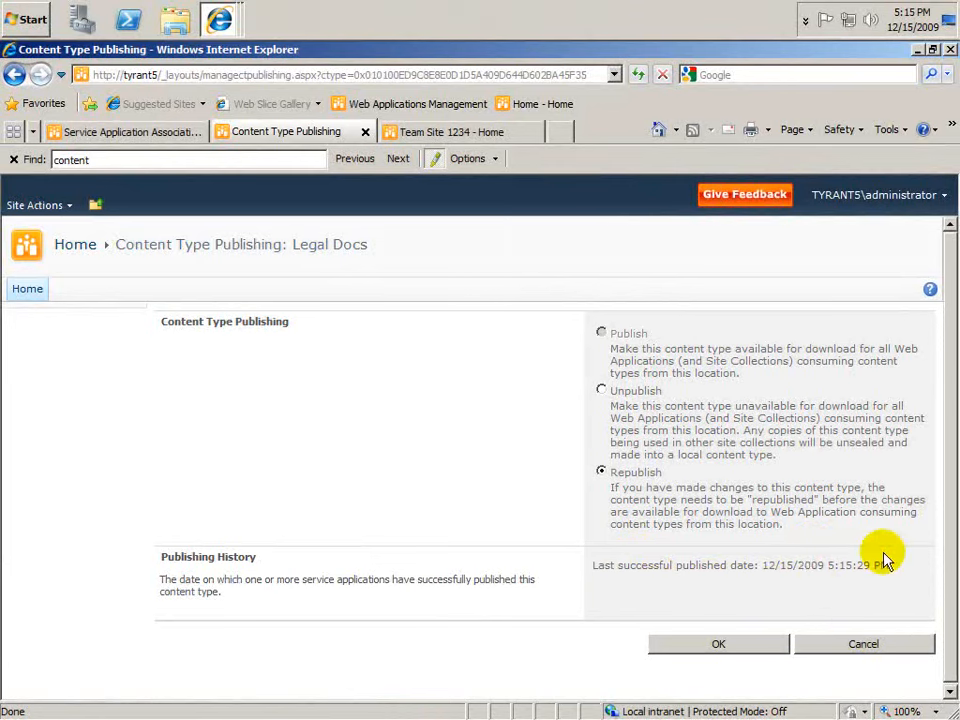
pyautogui.click(845, 648)
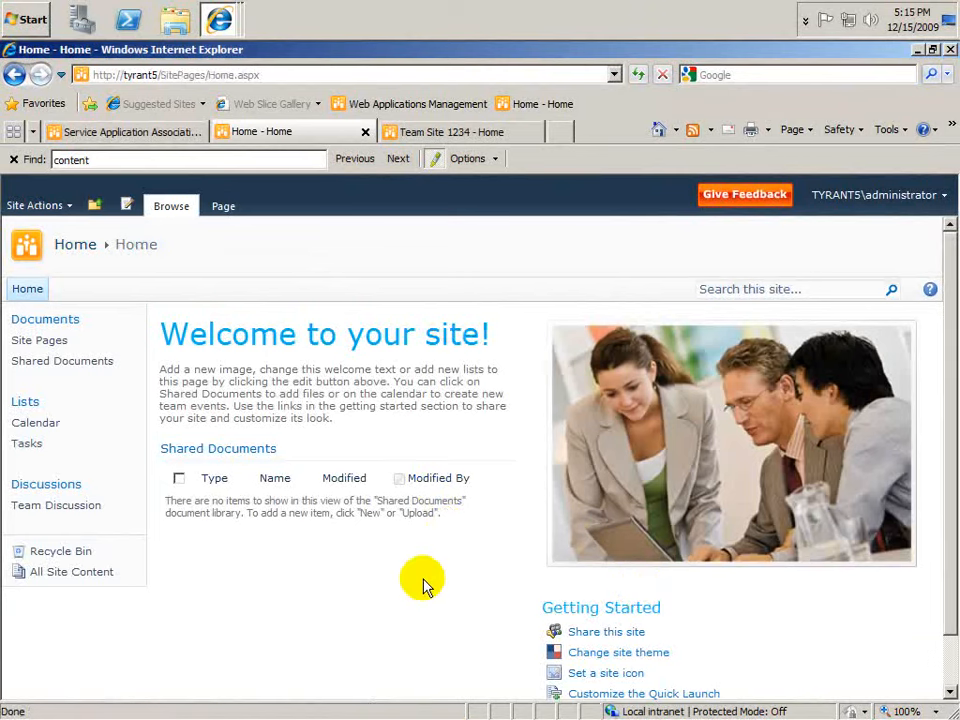
# Step: Check the site content types gallery of Team Site 1234 for a Custom Content Types group
pyautogui.click(436, 137)
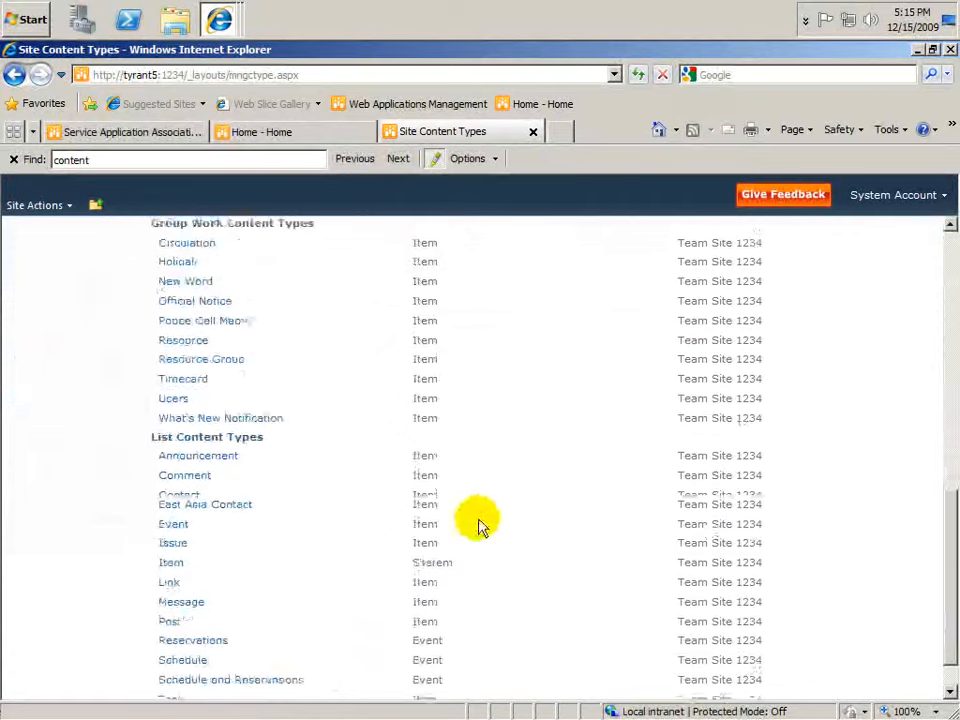
pyautogui.scroll(10, 475, 516)
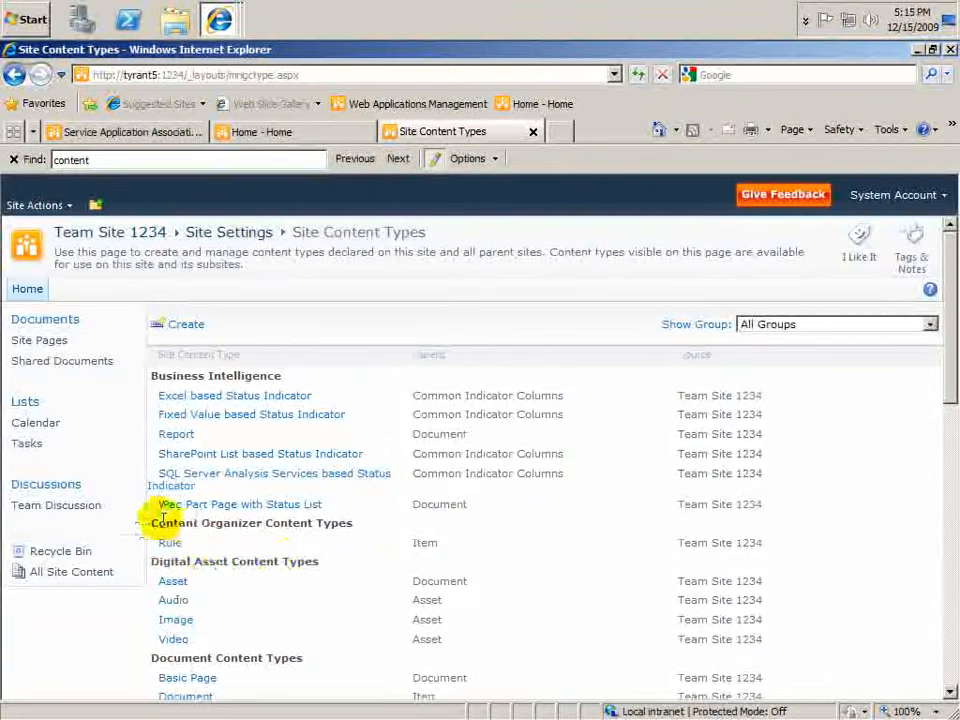
pyautogui.moveTo(945, 354); pyautogui.dragTo(934, 322)
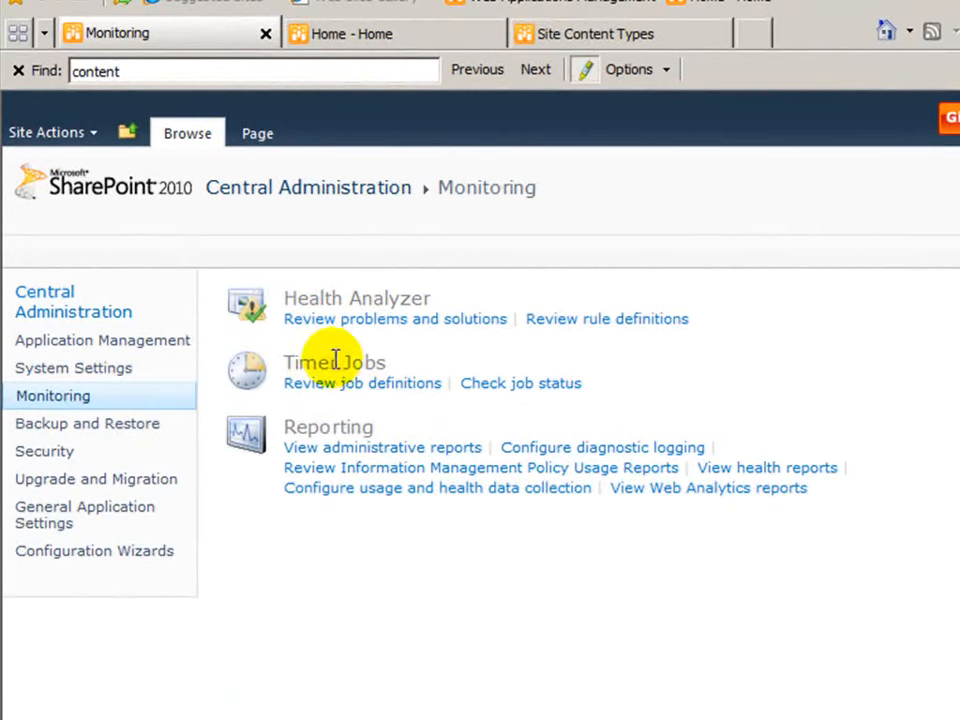
# Step: Run the Content Type Hub timer job immediately from the Central Administration job definitions
pyautogui.click(366, 392)
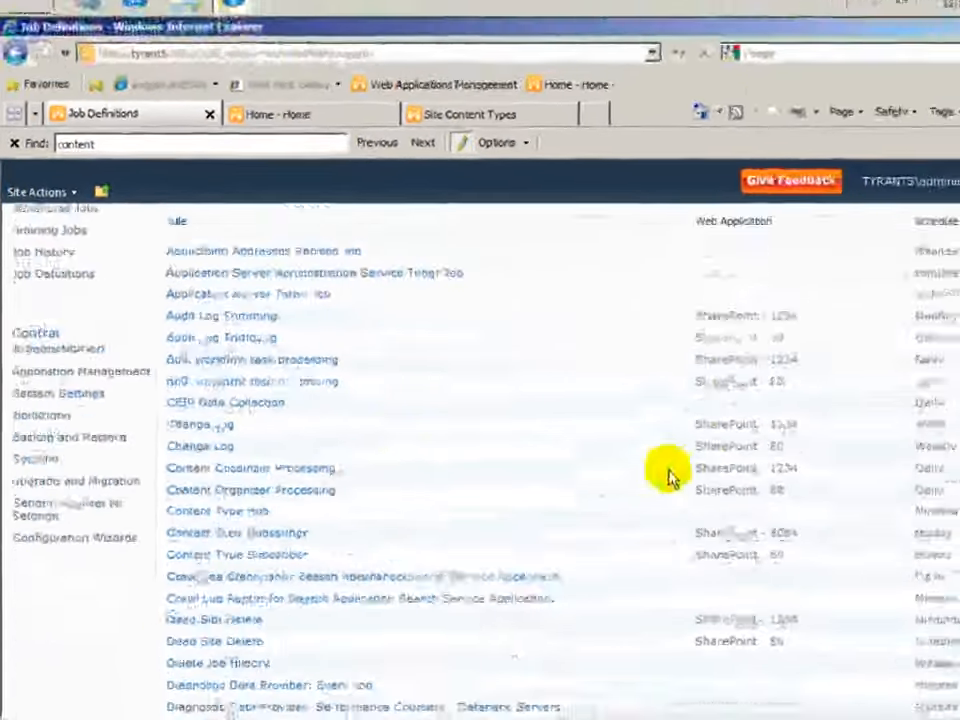
pyautogui.scroll(-1, 398, 456)
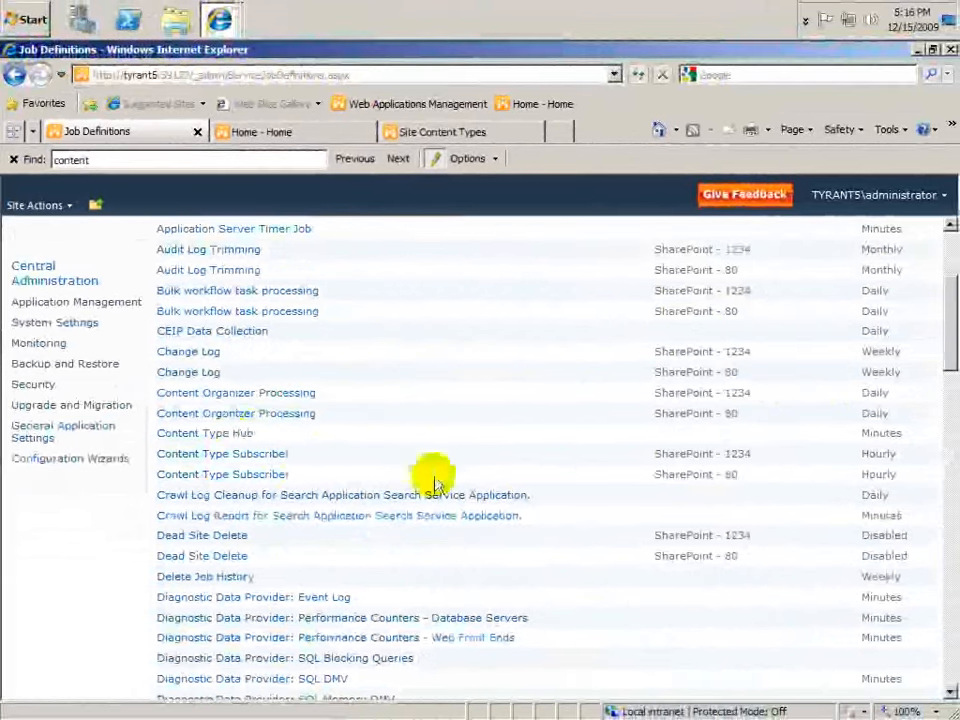
pyautogui.click(220, 433)
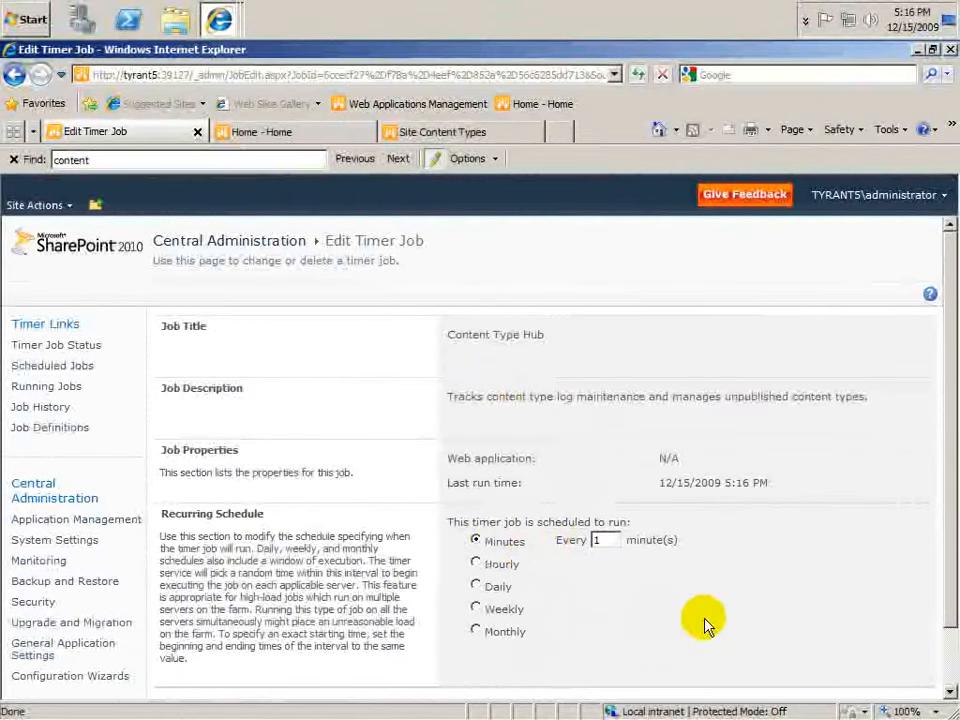
pyautogui.scroll(-1, 758, 520)
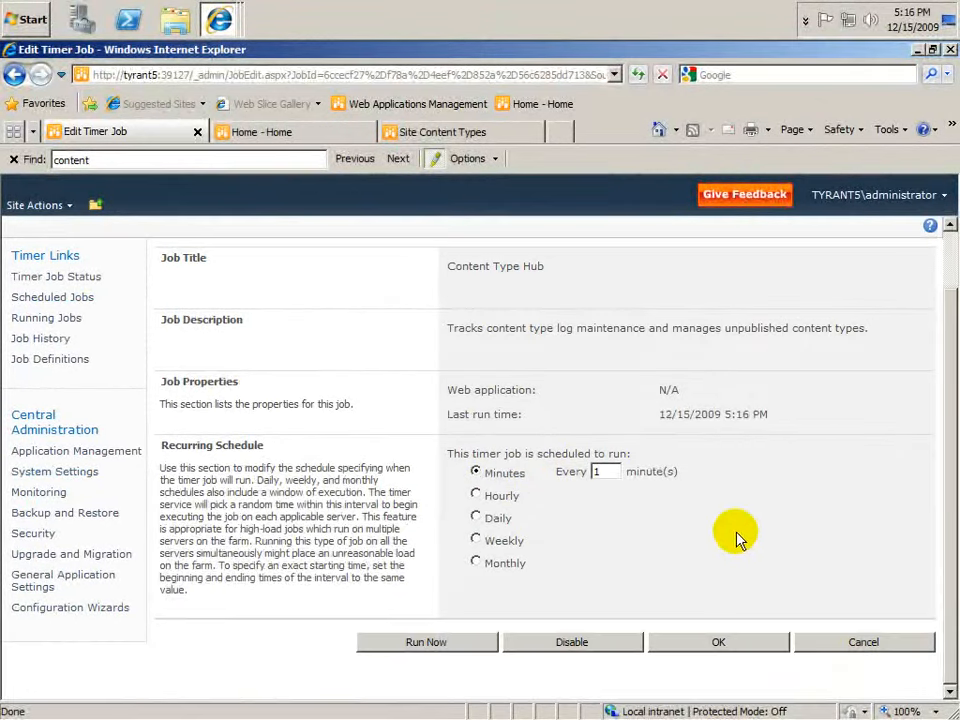
pyautogui.click(476, 641)
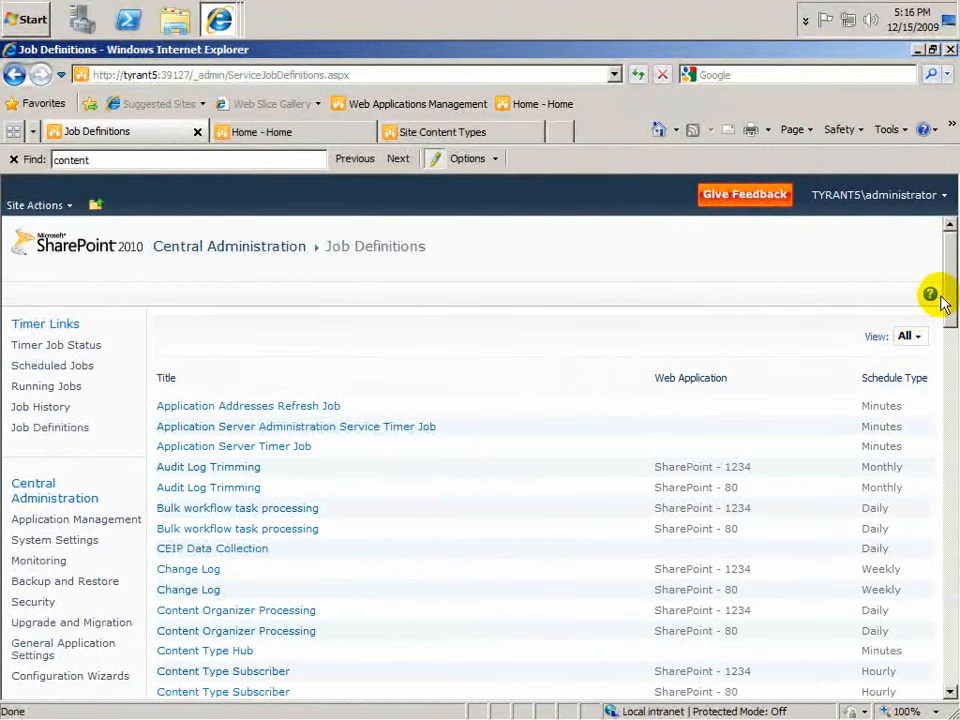
# Step: Run the Content Type Subscriber timer job for the SharePoint - 1234 web application immediately
pyautogui.moveTo(948, 294); pyautogui.dragTo(868, 364)
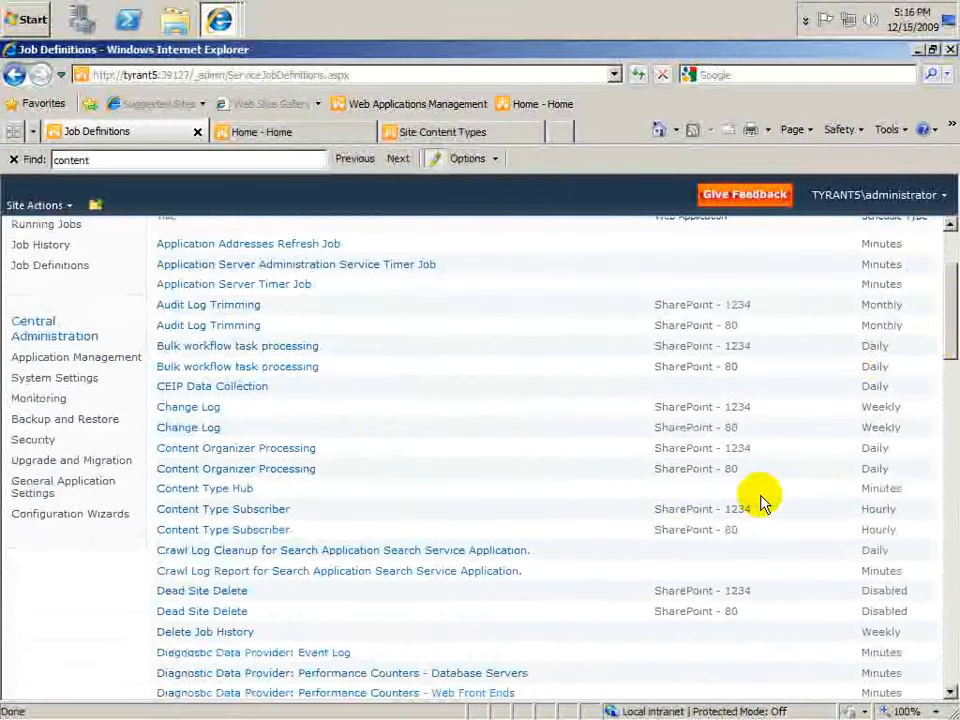
pyautogui.moveTo(900, 527); pyautogui.dragTo(187, 512)
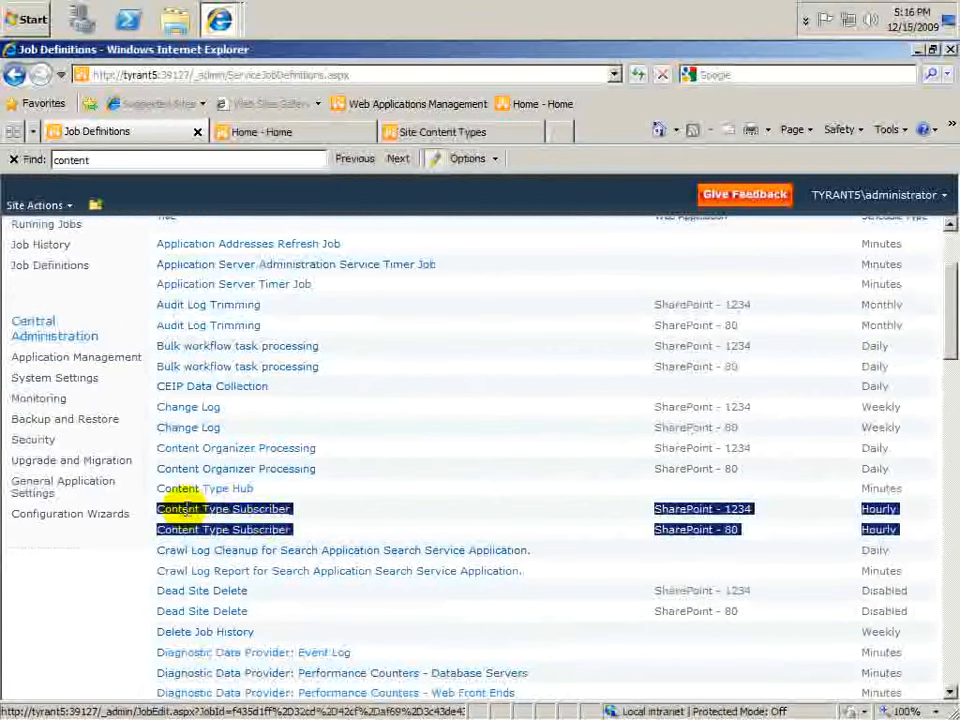
pyautogui.click(448, 525)
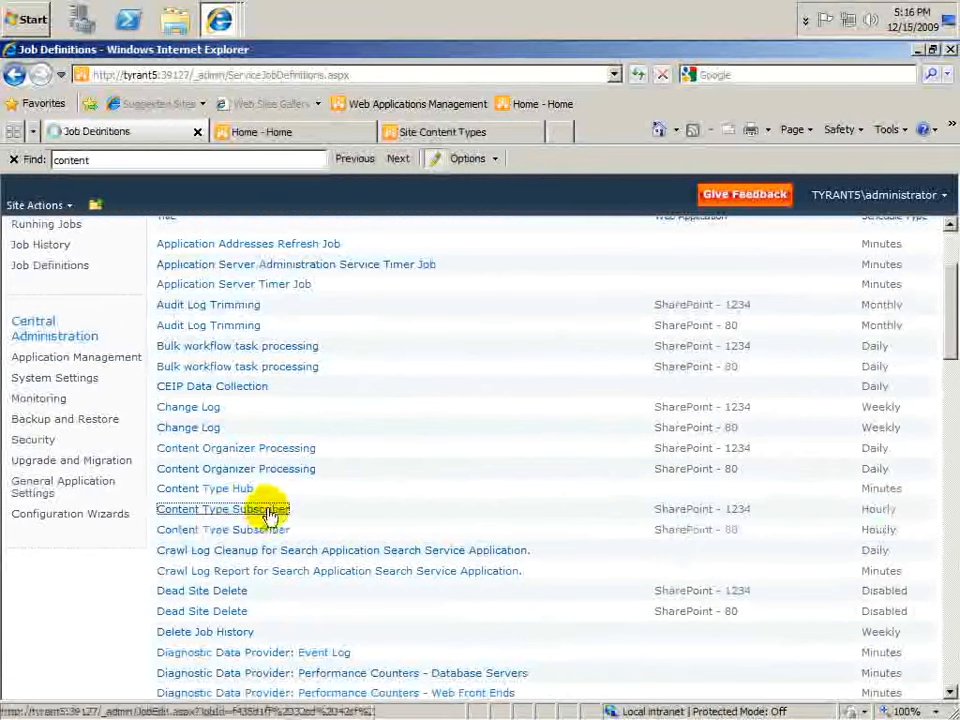
pyautogui.click(268, 509)
pyautogui.scroll(-2, 400, 560)
pyautogui.click(490, 640)
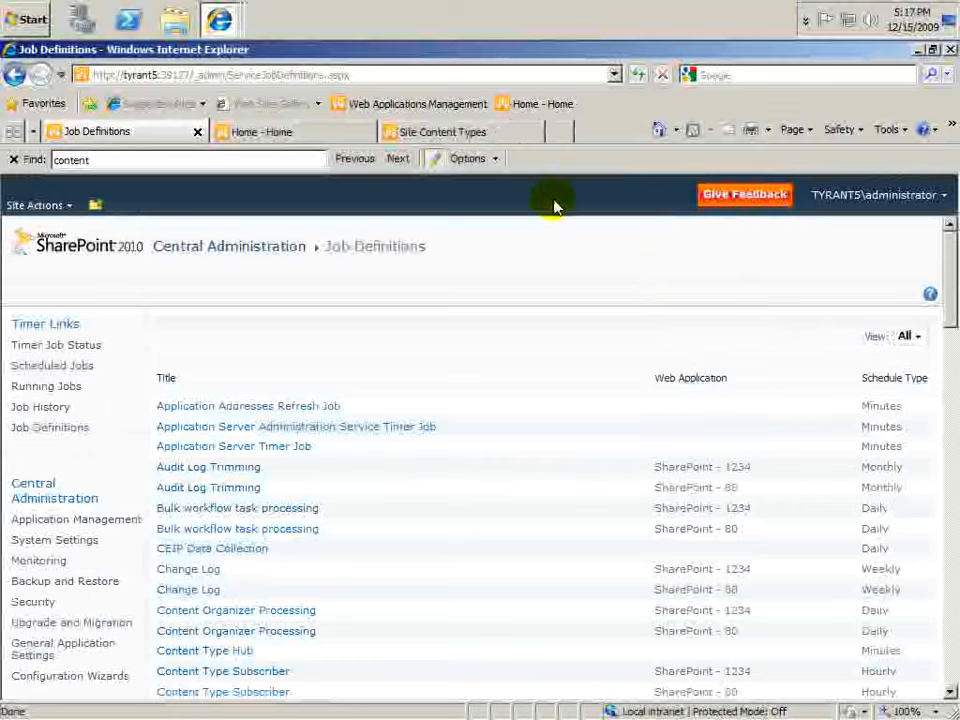
# Step: Open the Legal Docs content type under Custom Content Types on Team Site 1234 to inspect its columns
pyautogui.click(467, 135)
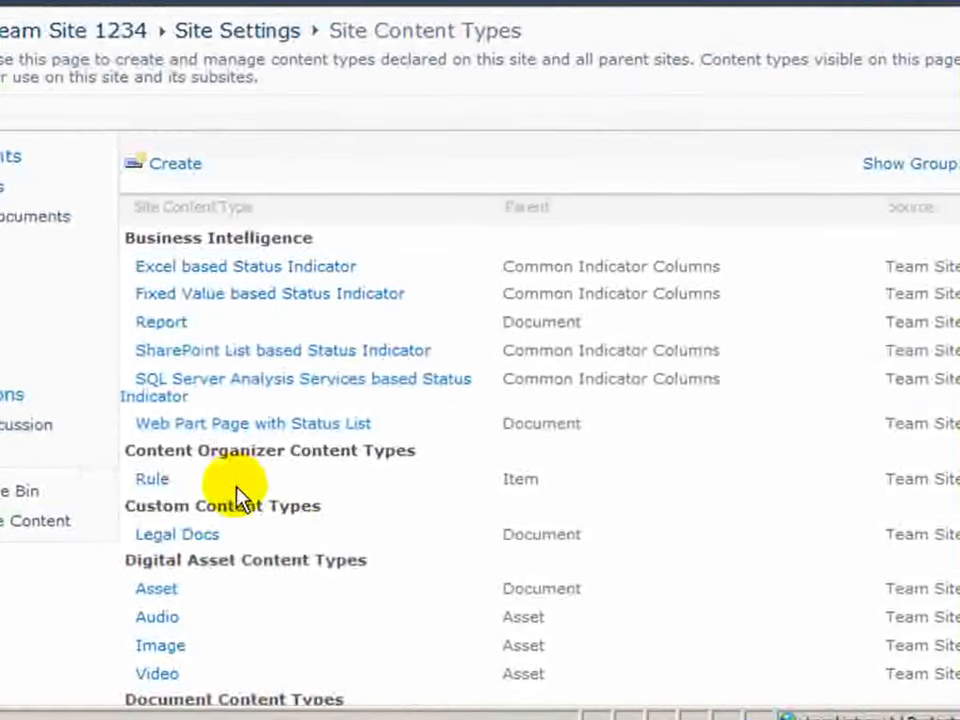
pyautogui.moveTo(127, 503); pyautogui.dragTo(328, 510)
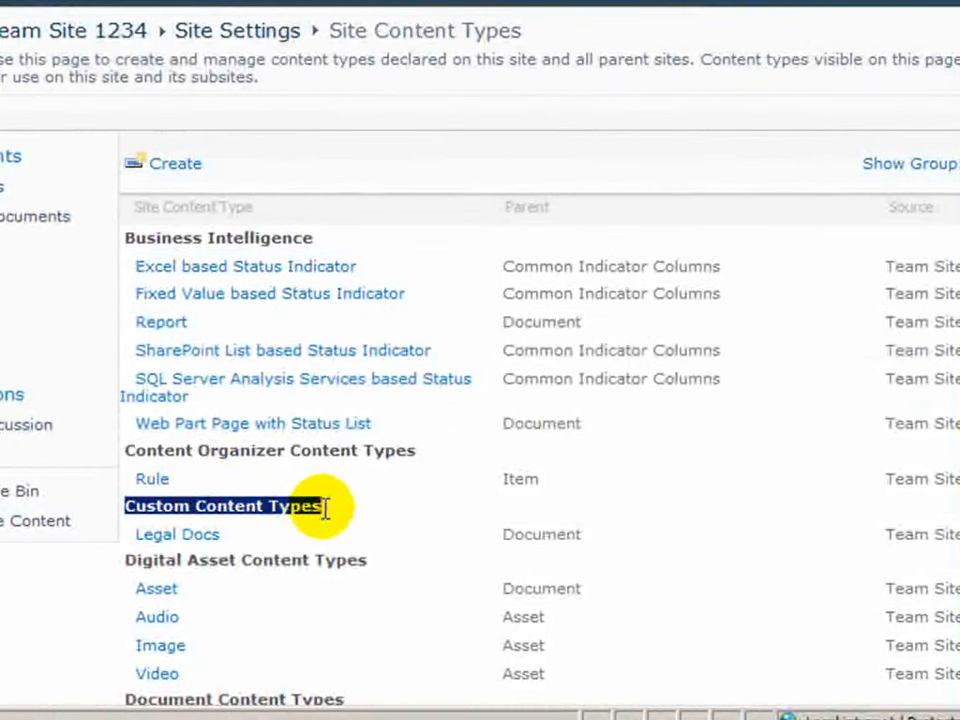
pyautogui.click(178, 543)
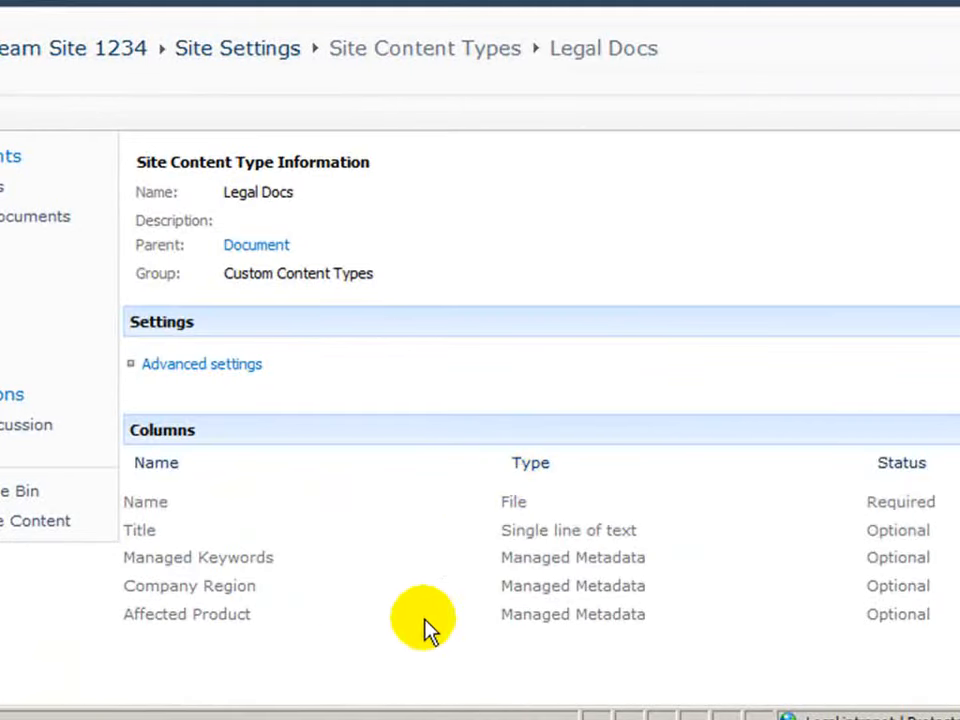